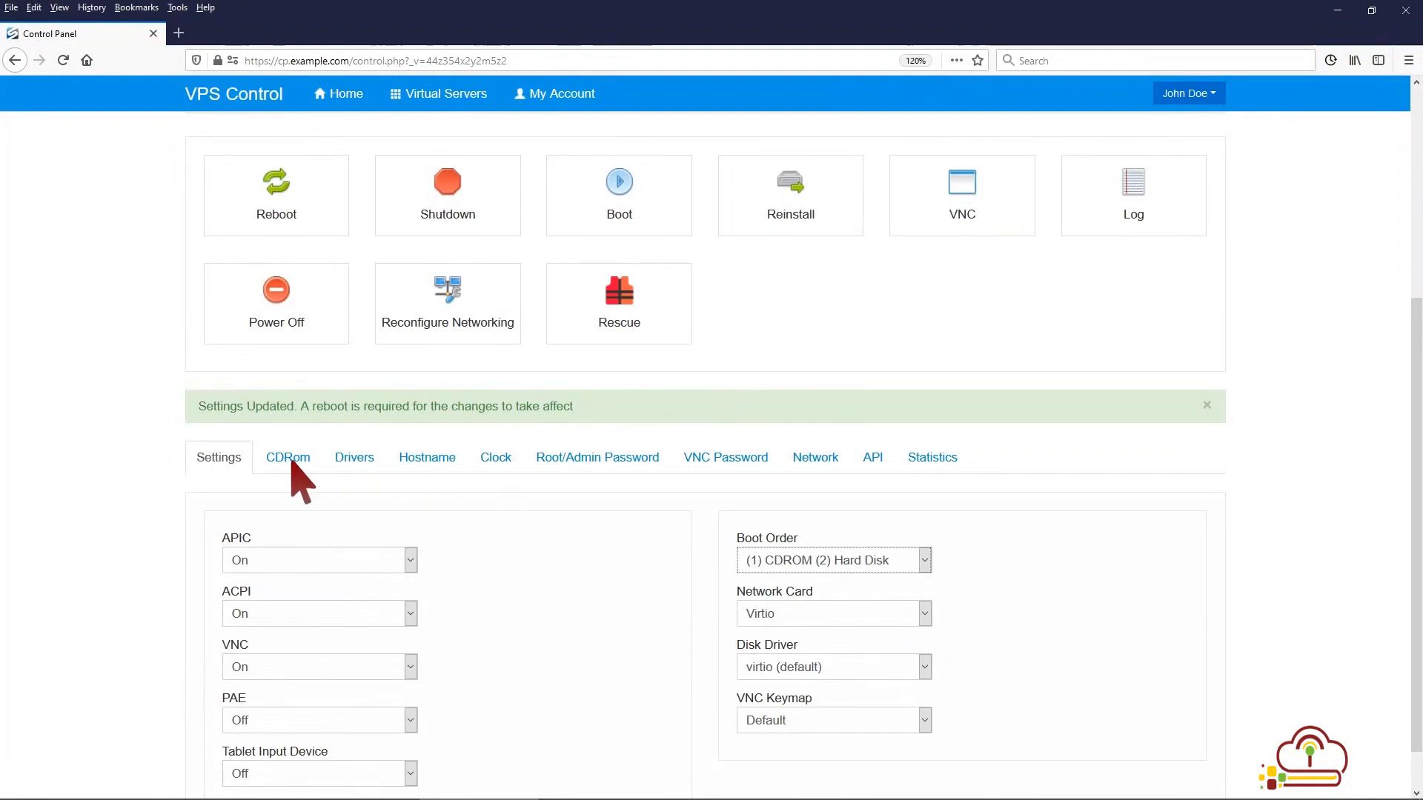
Step: Mount the CentOS 8.3 - 64bit Minimal image as the server's CD-ROM from the CDRom tab
click(283, 461)
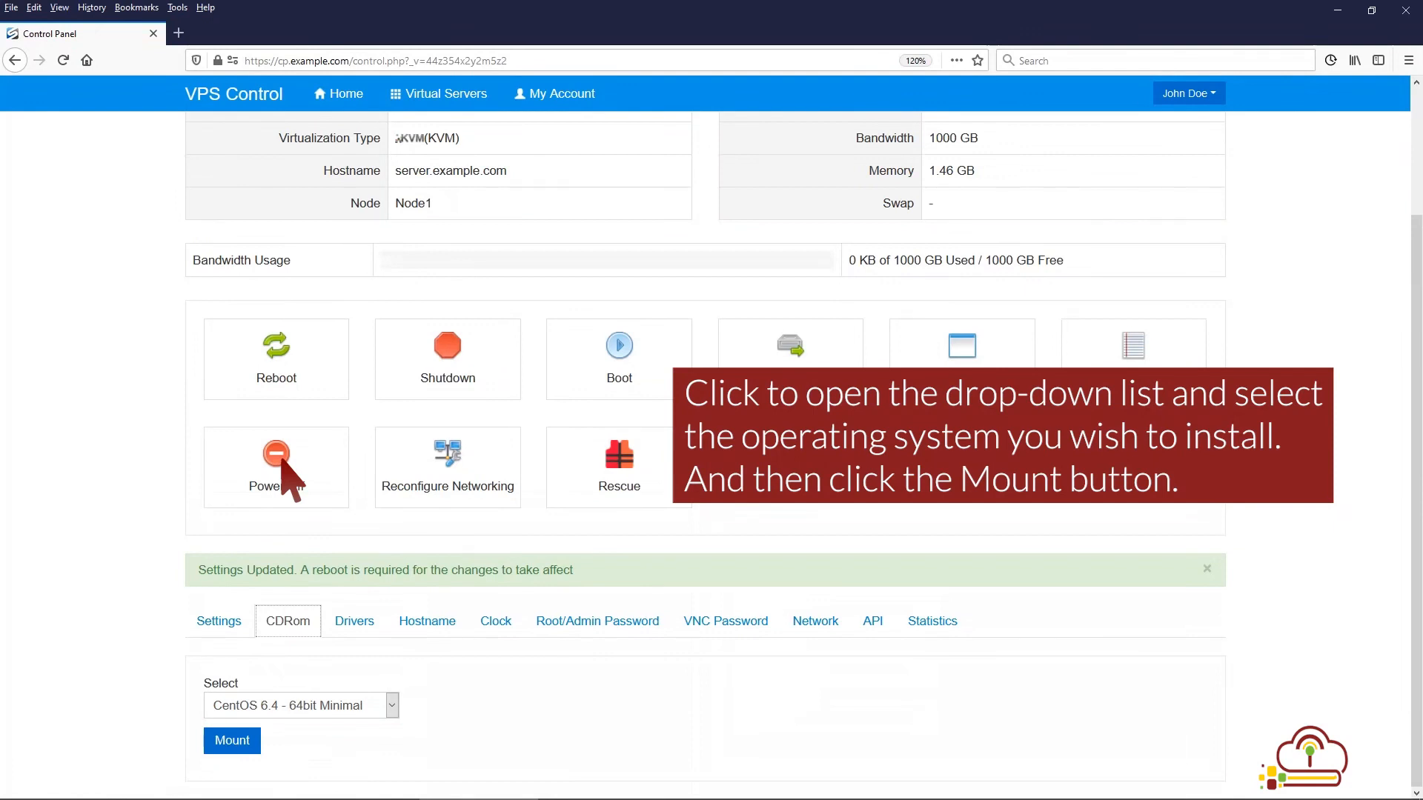
click(391, 705)
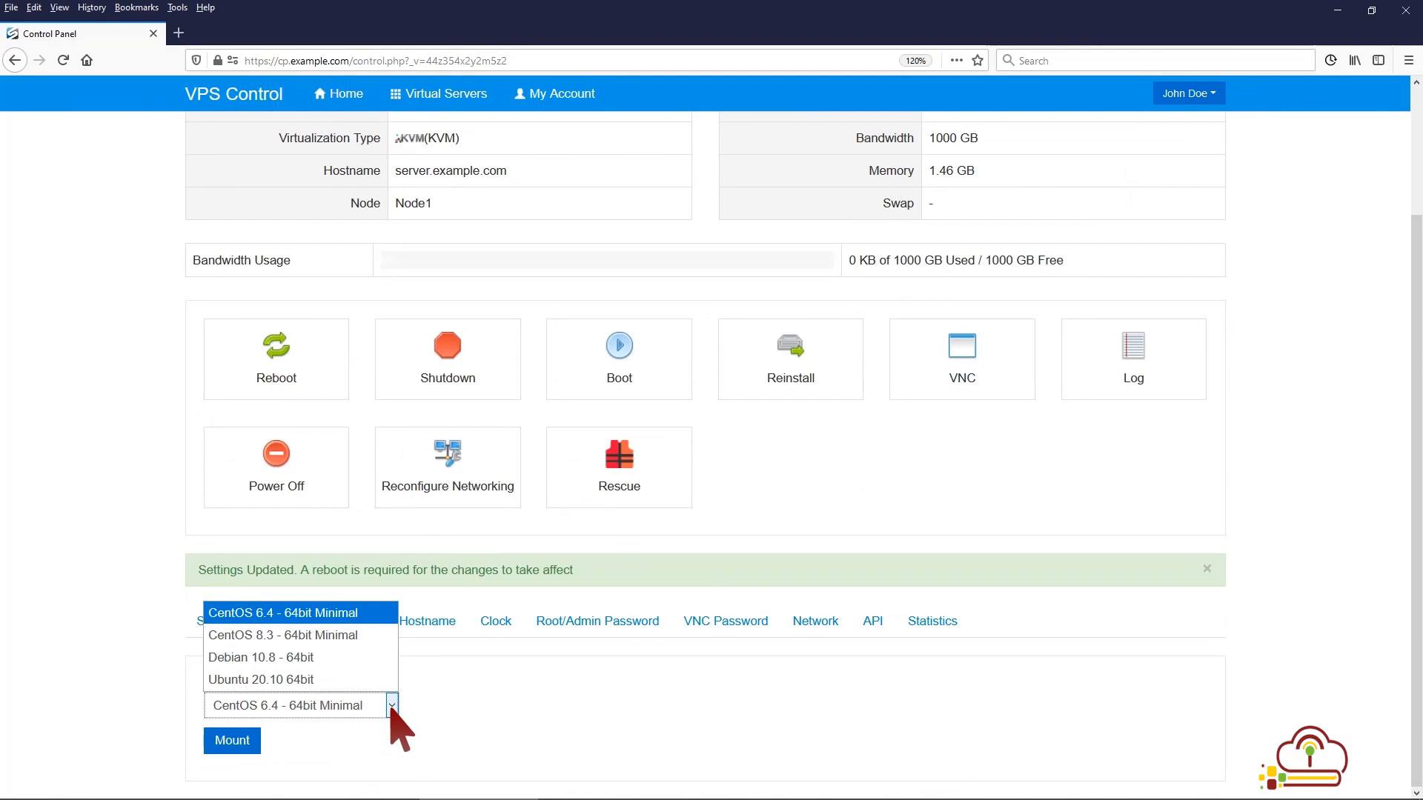
click(347, 635)
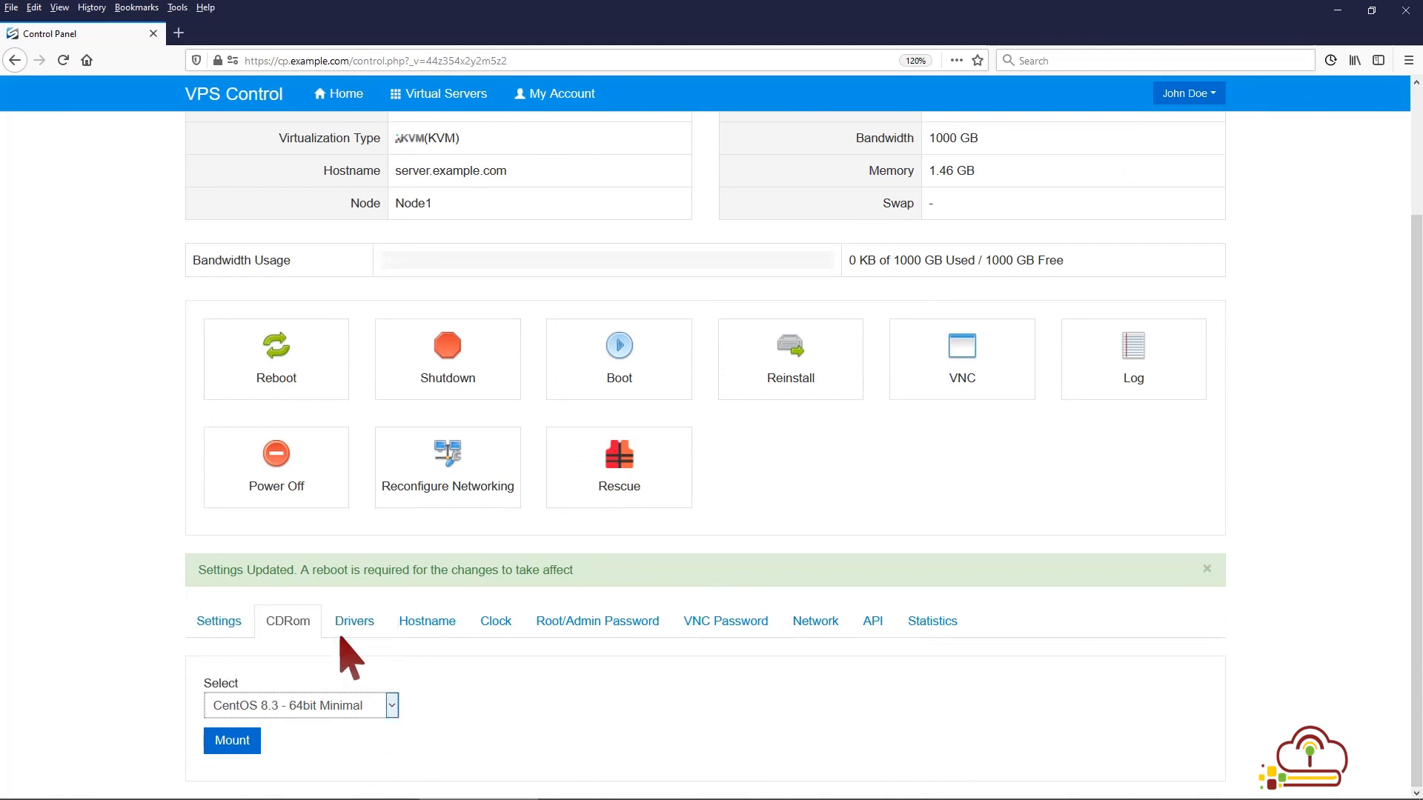
click(232, 741)
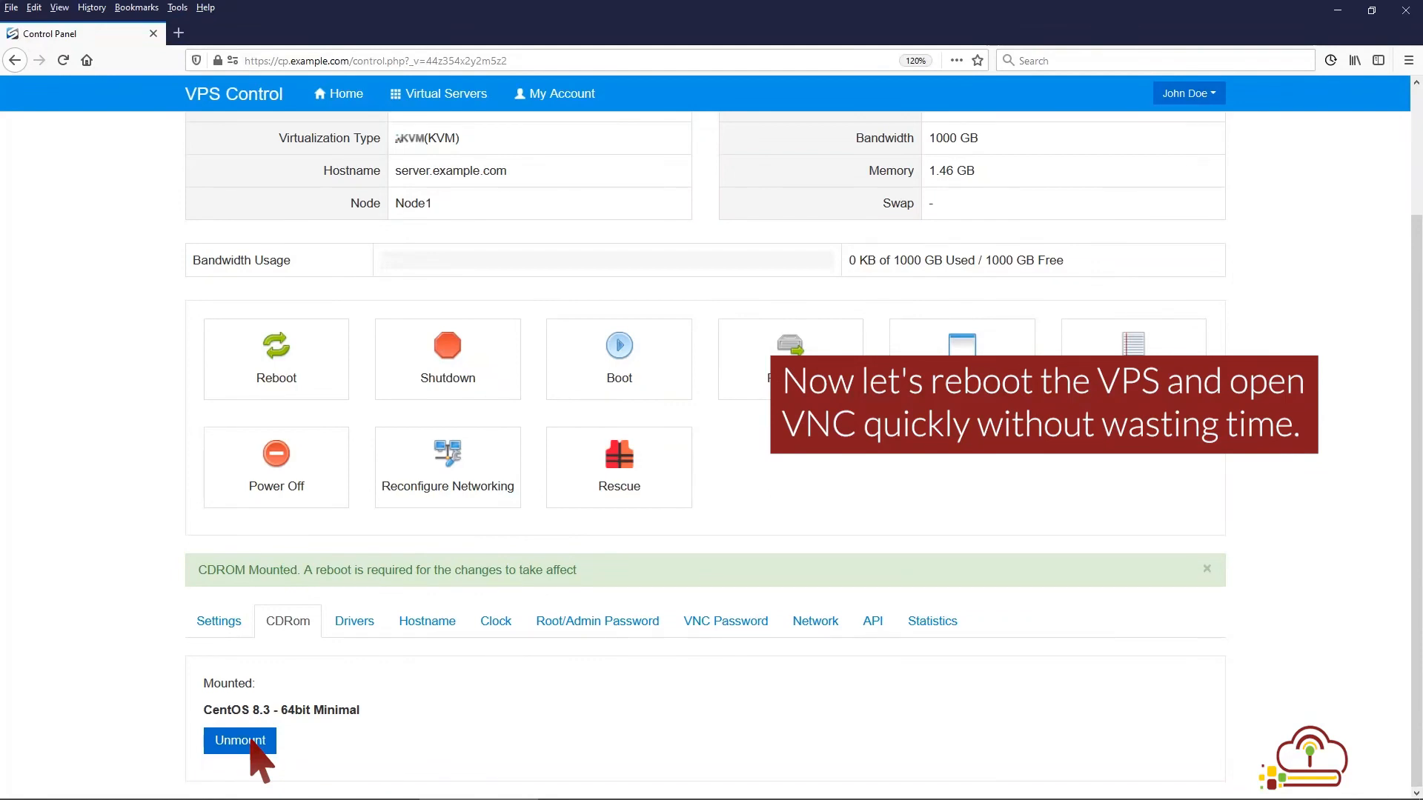
Step: Reboot the VPS, then connect through the HTML5 VNC Client SSL console
click(268, 377)
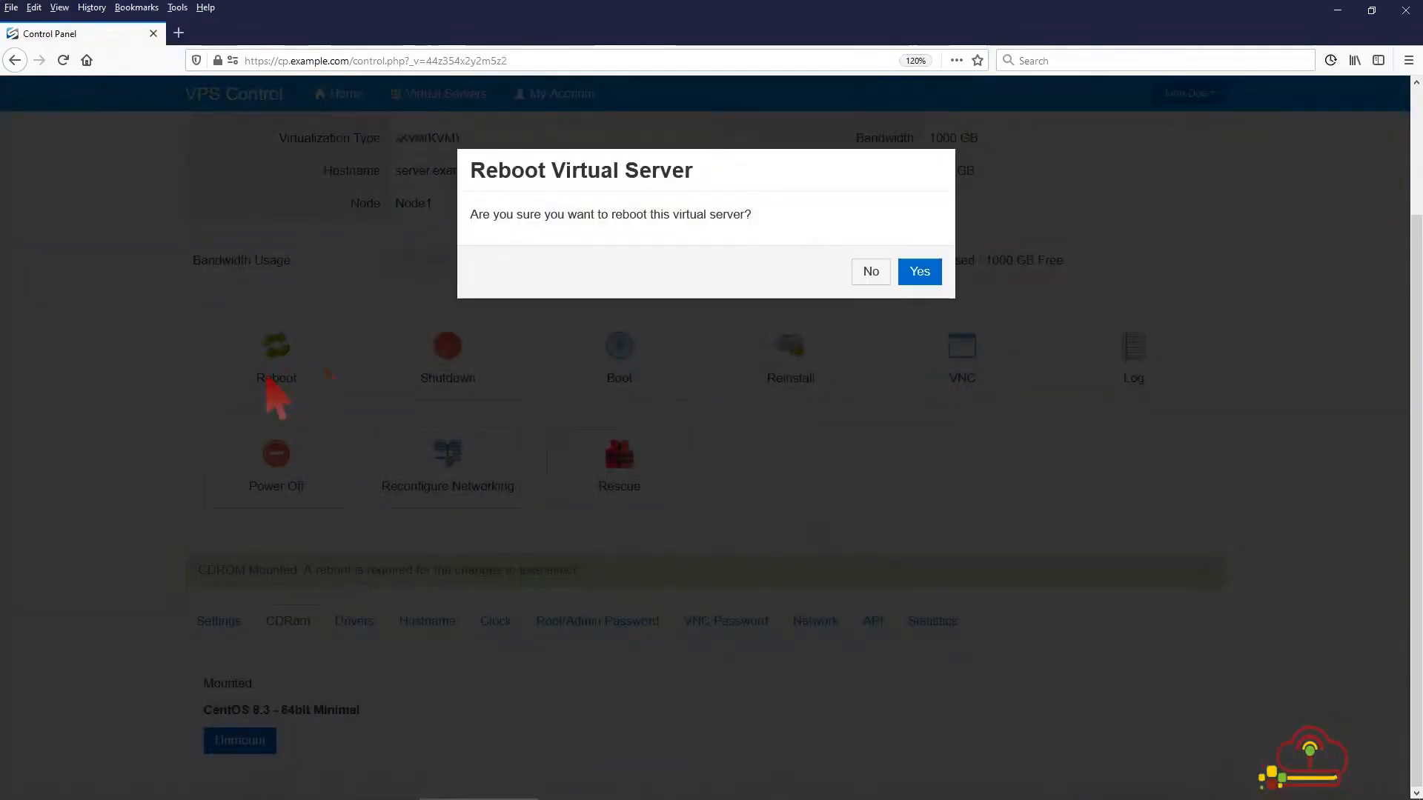
click(920, 275)
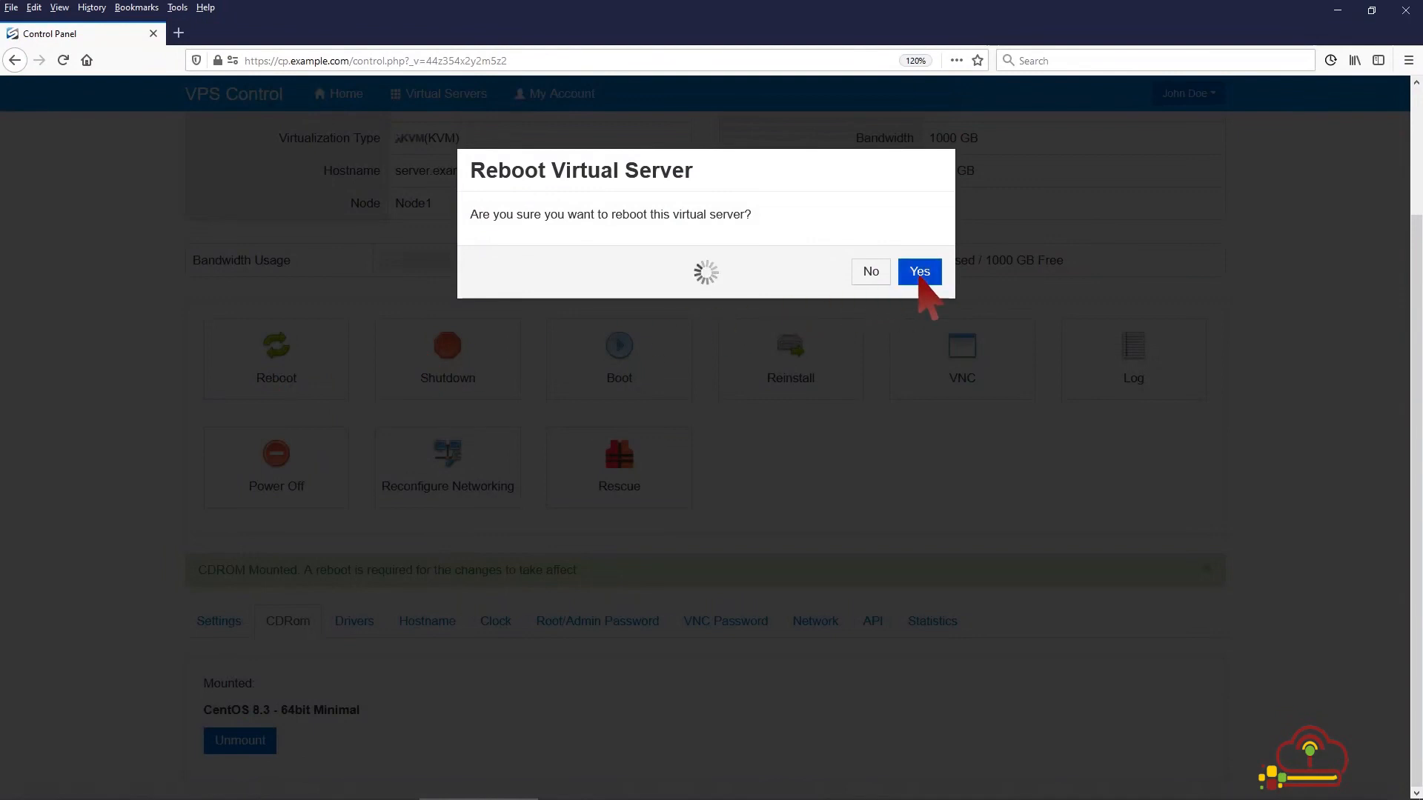
click(922, 270)
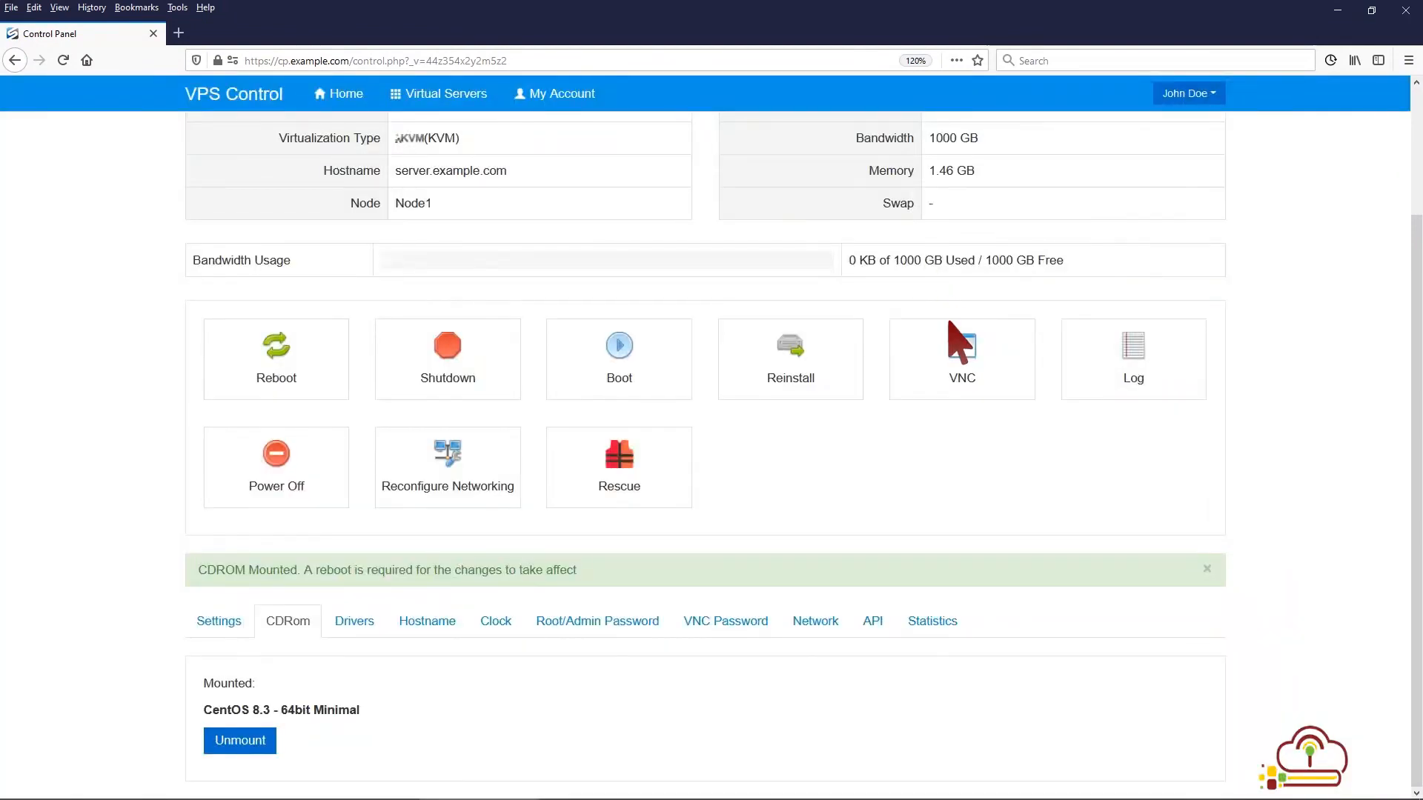
click(961, 355)
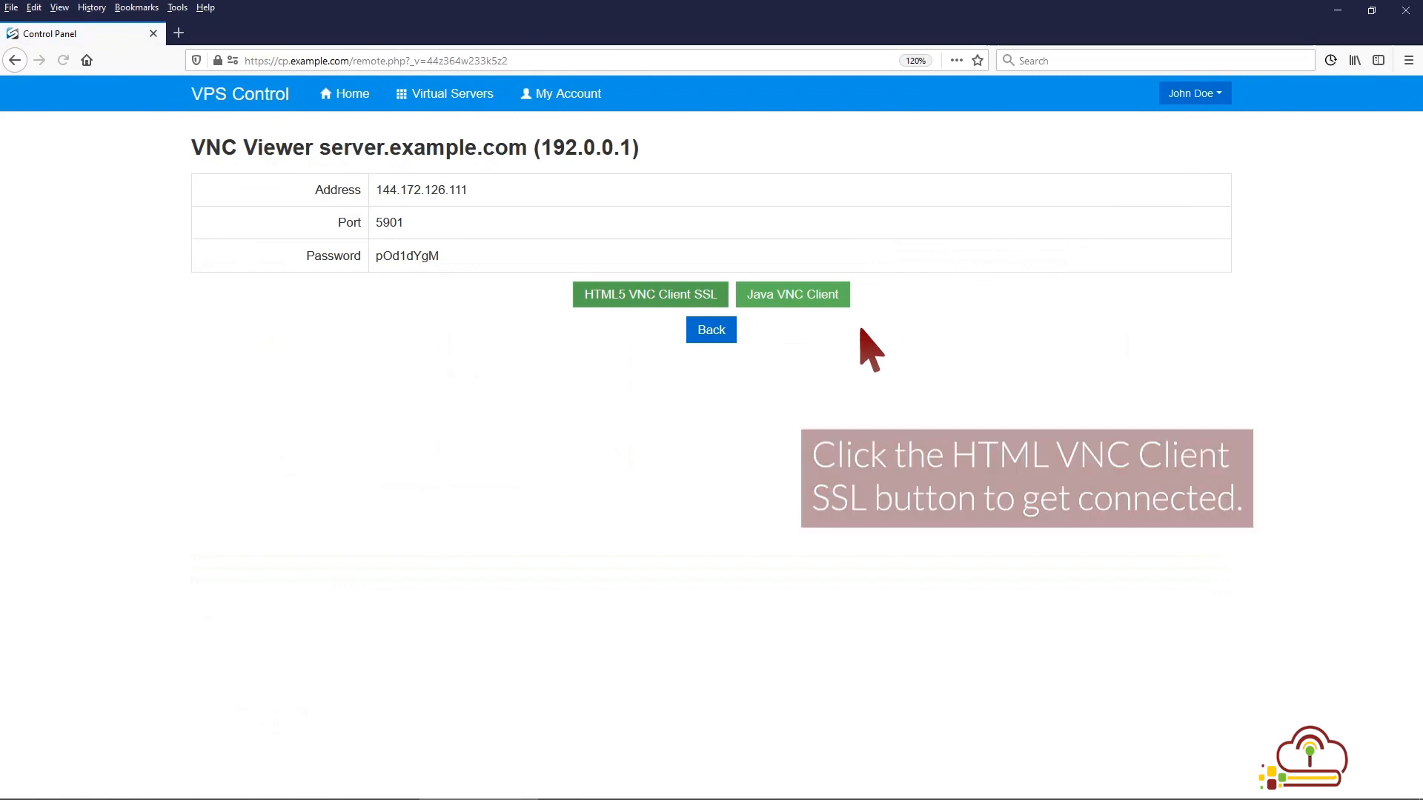
click(710, 295)
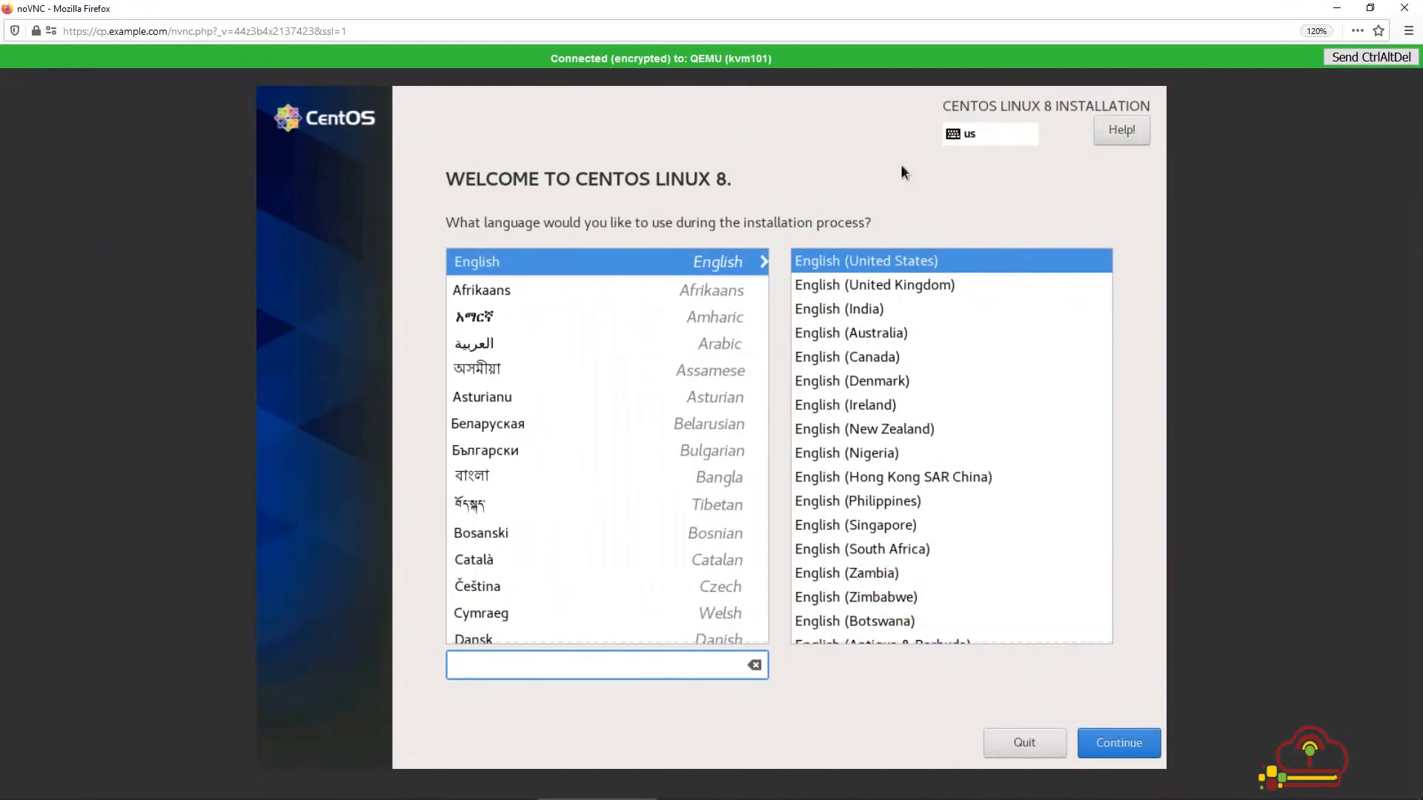
Step: Continue with English (United States) and open Installation Destination
click(1127, 741)
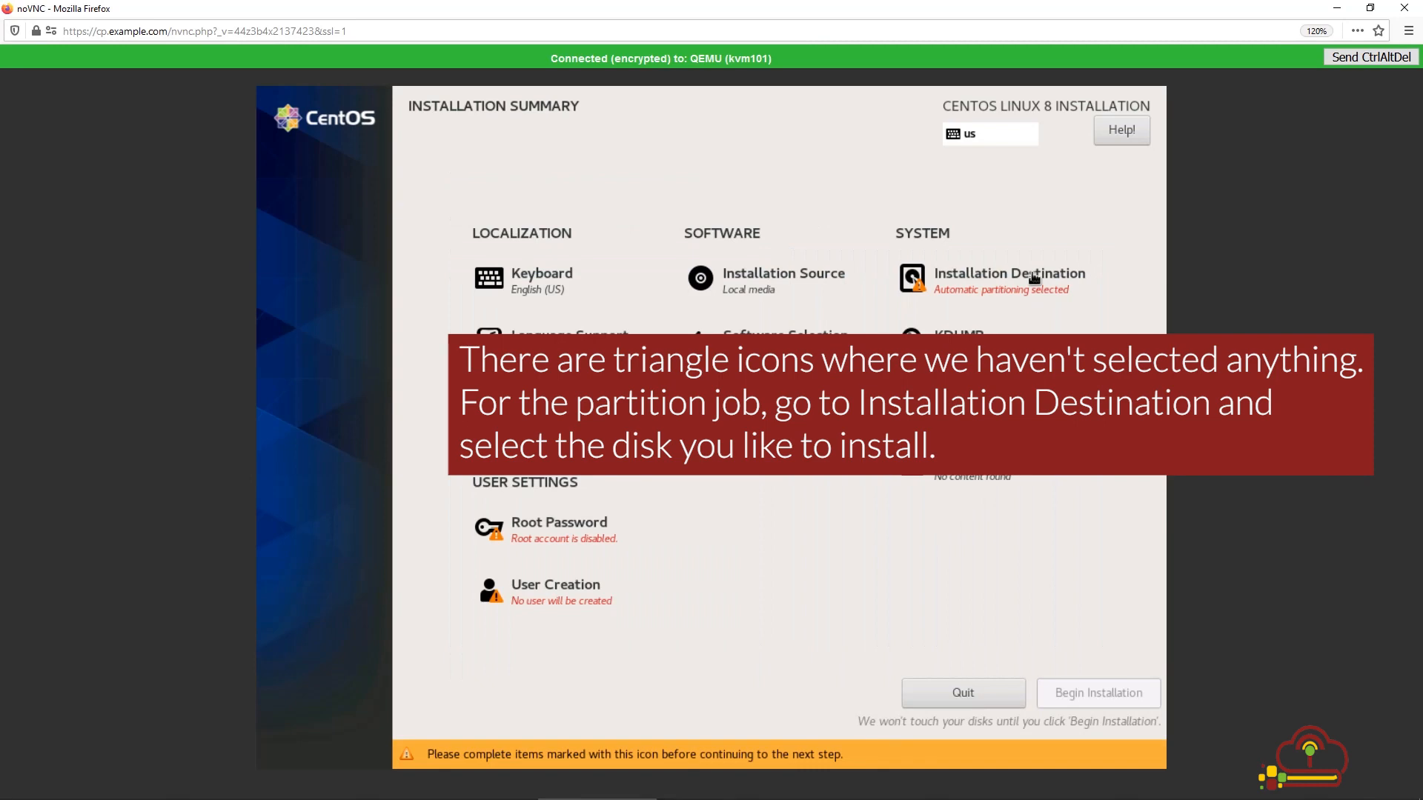
click(1034, 278)
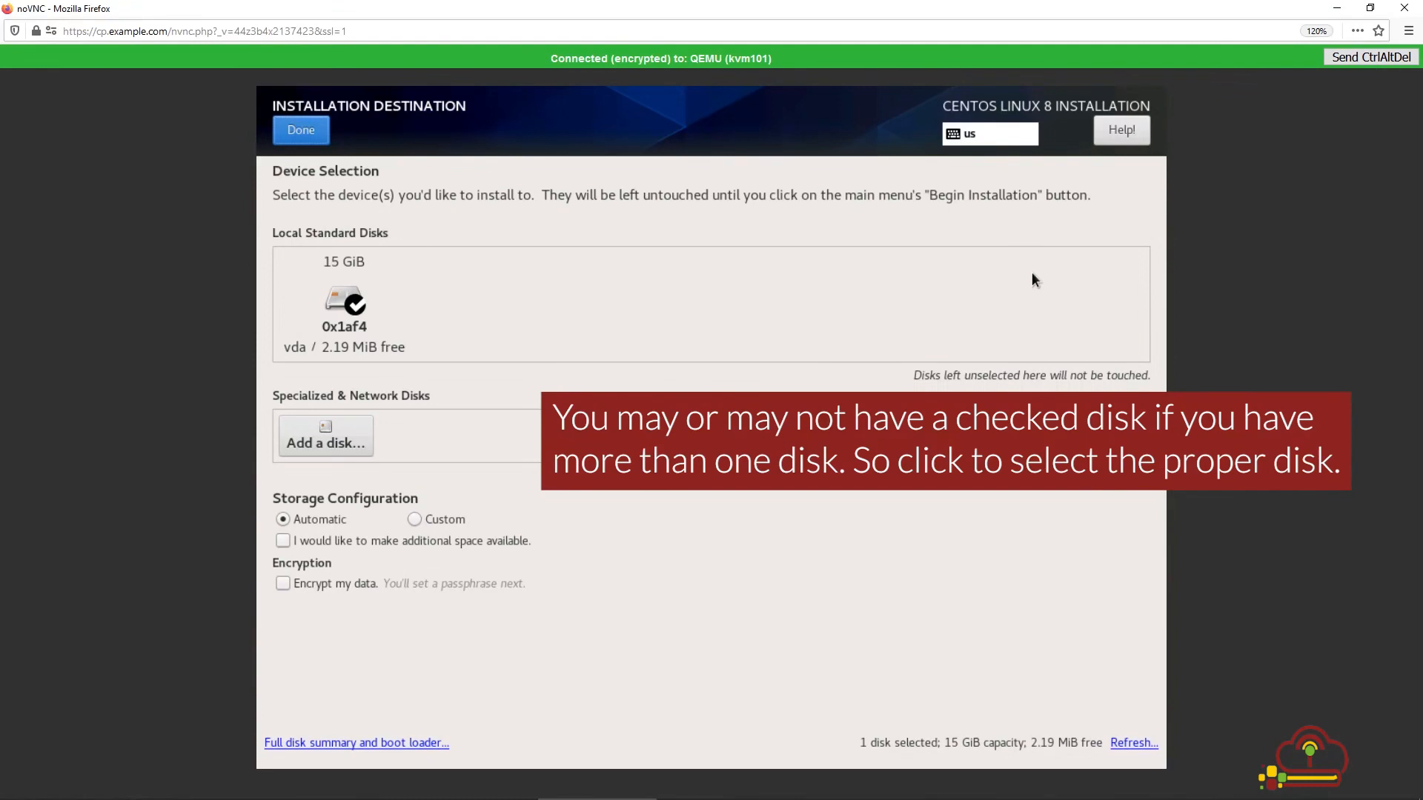
Step: Select the 15 GiB vda disk and reclaim space by deleting all existing partitions
click(400, 319)
click(354, 301)
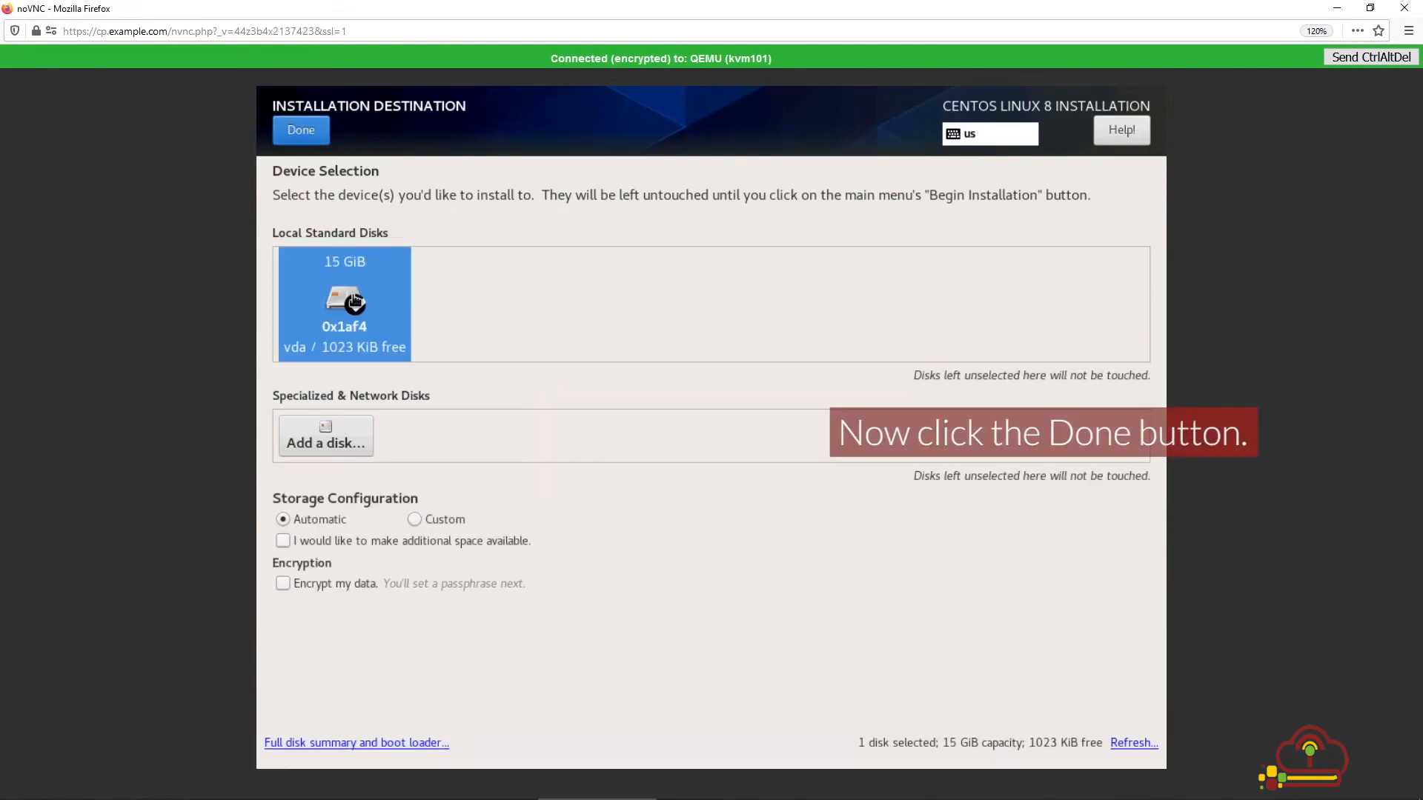
click(300, 131)
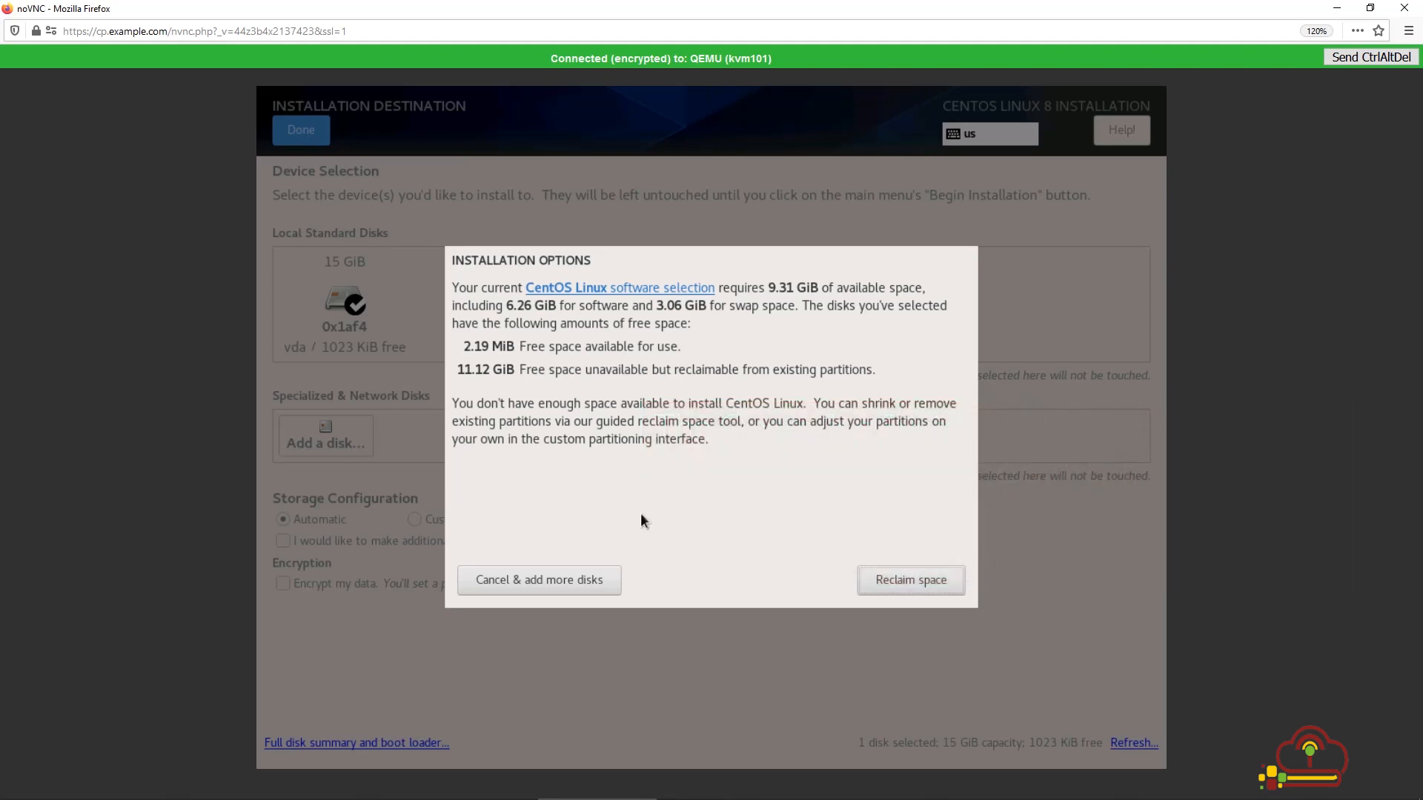
click(877, 580)
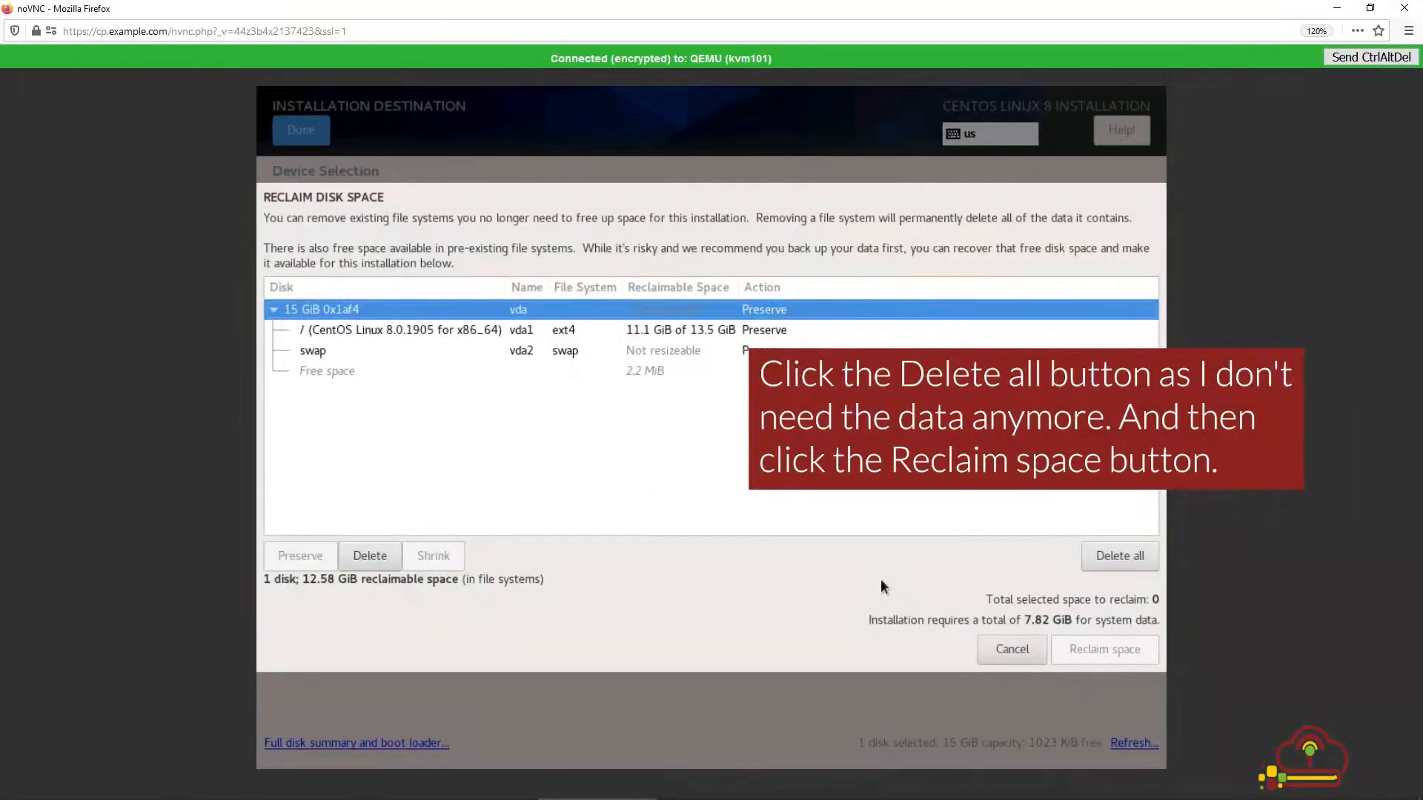
click(1134, 559)
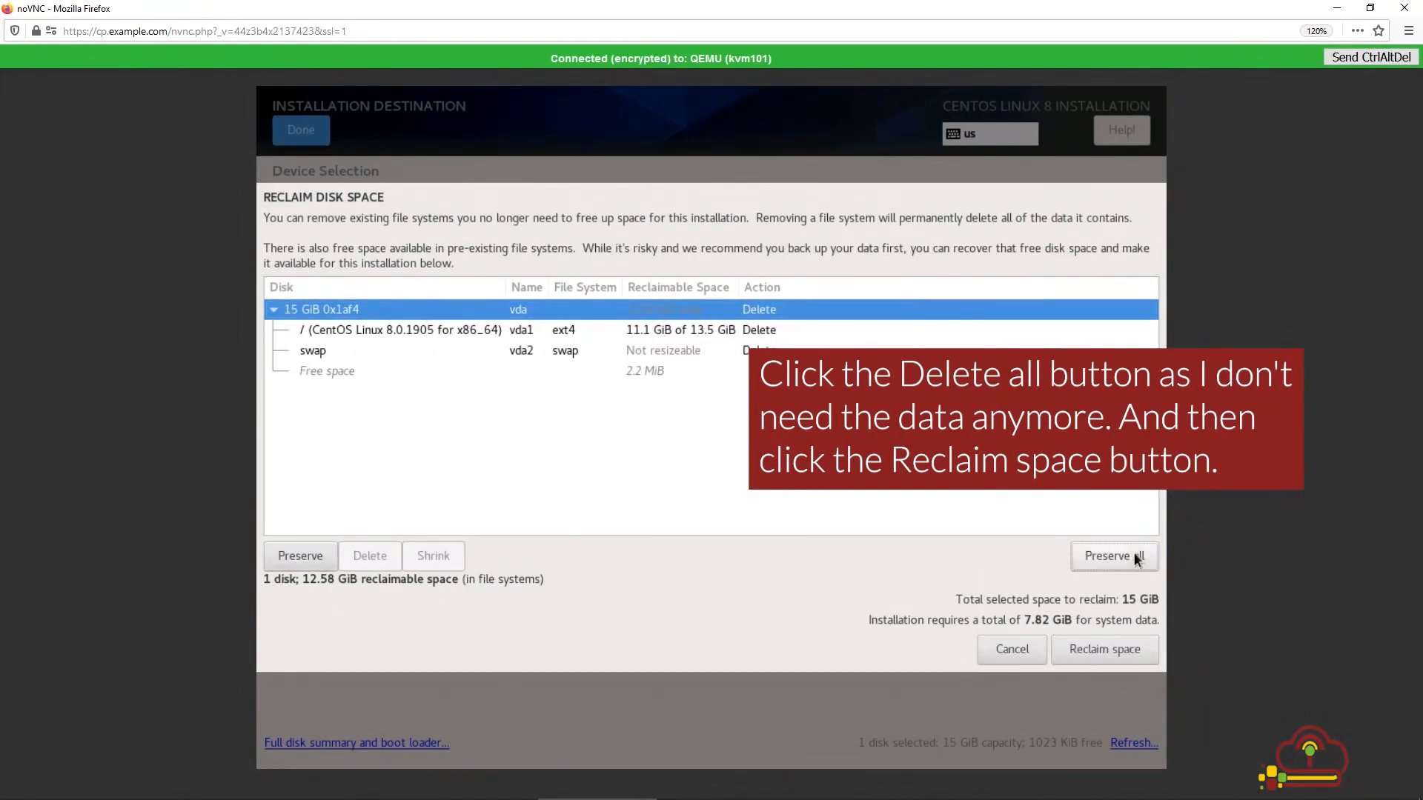
click(1104, 649)
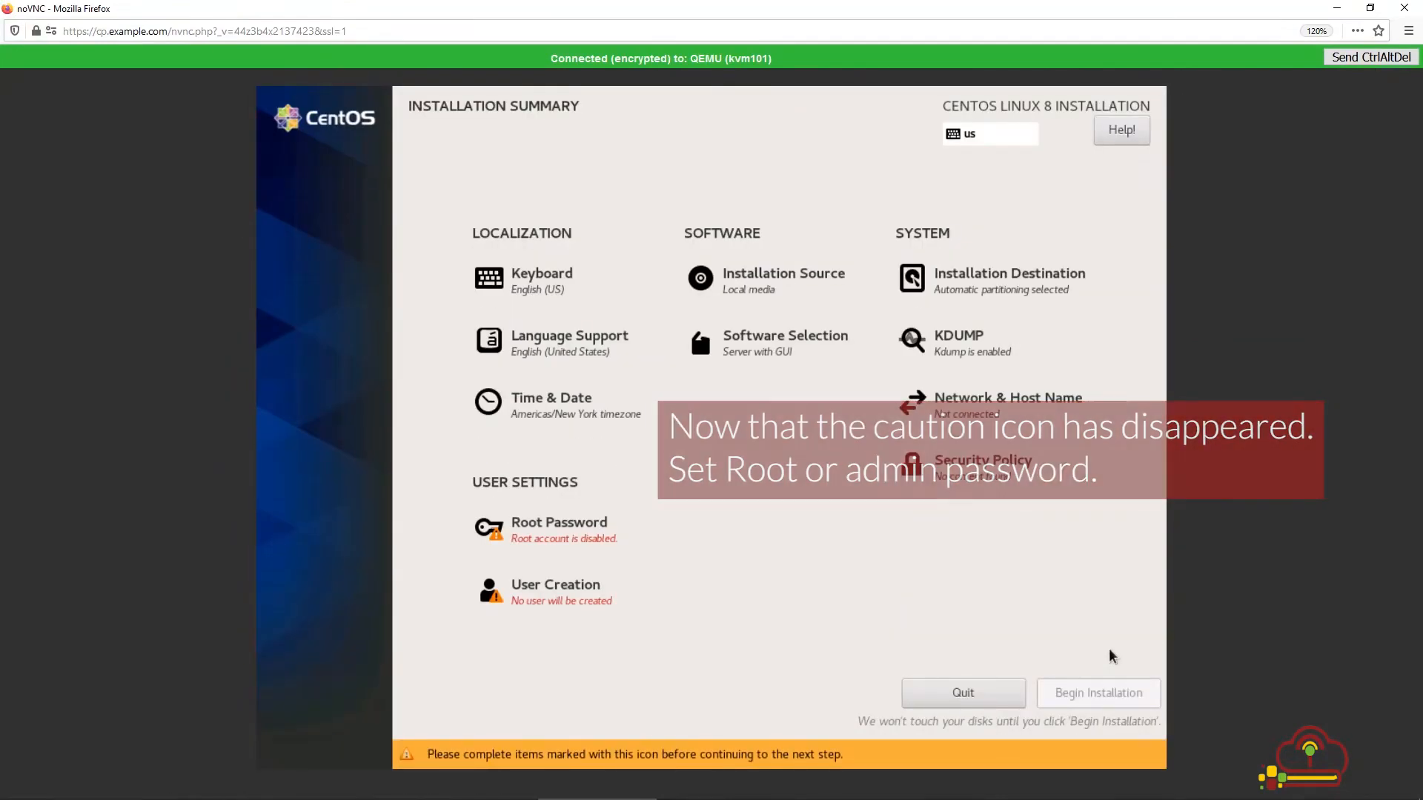
Step: Enter and confirm the root password, accepting it despite the weak-password warning
click(601, 544)
text(•••••••)
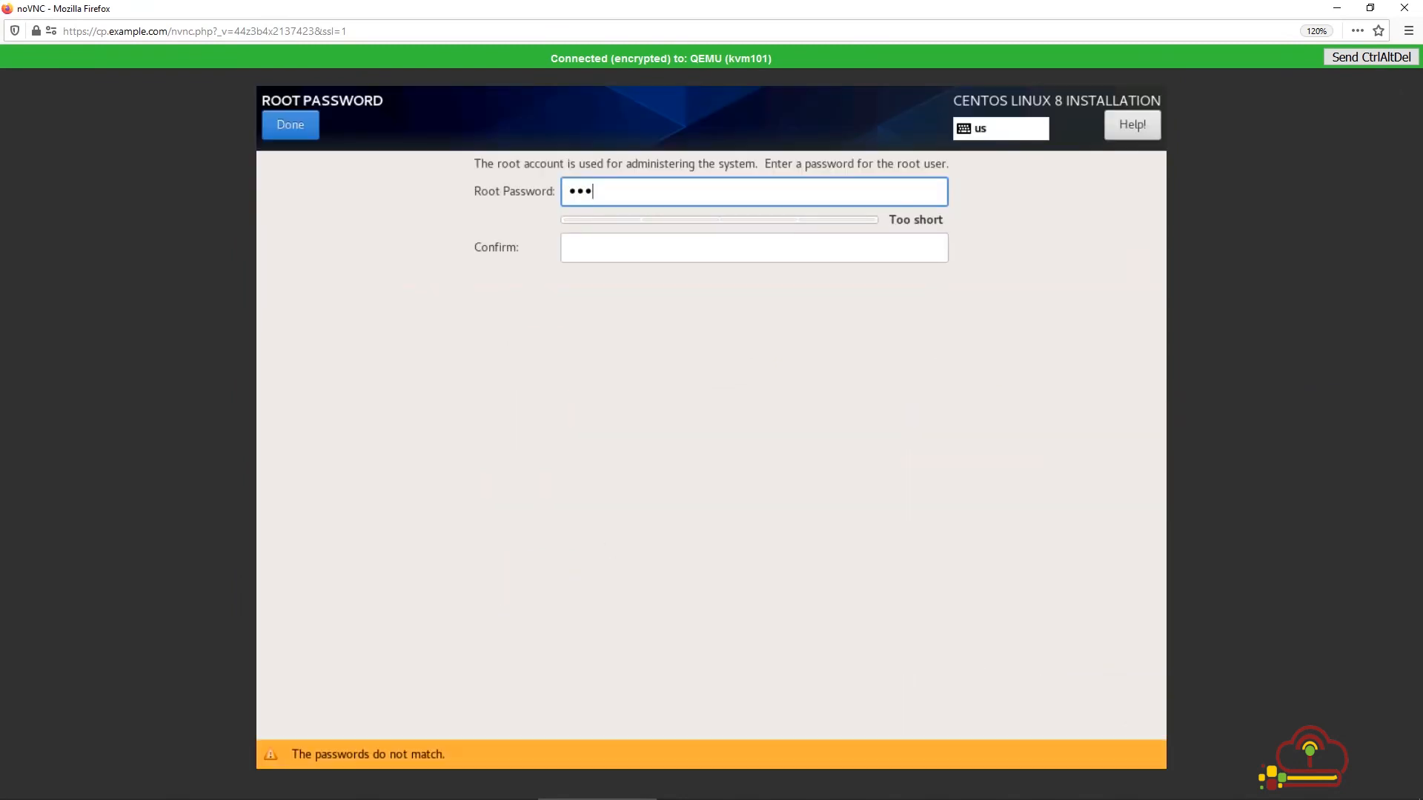
click(602, 241)
text(•••••••)
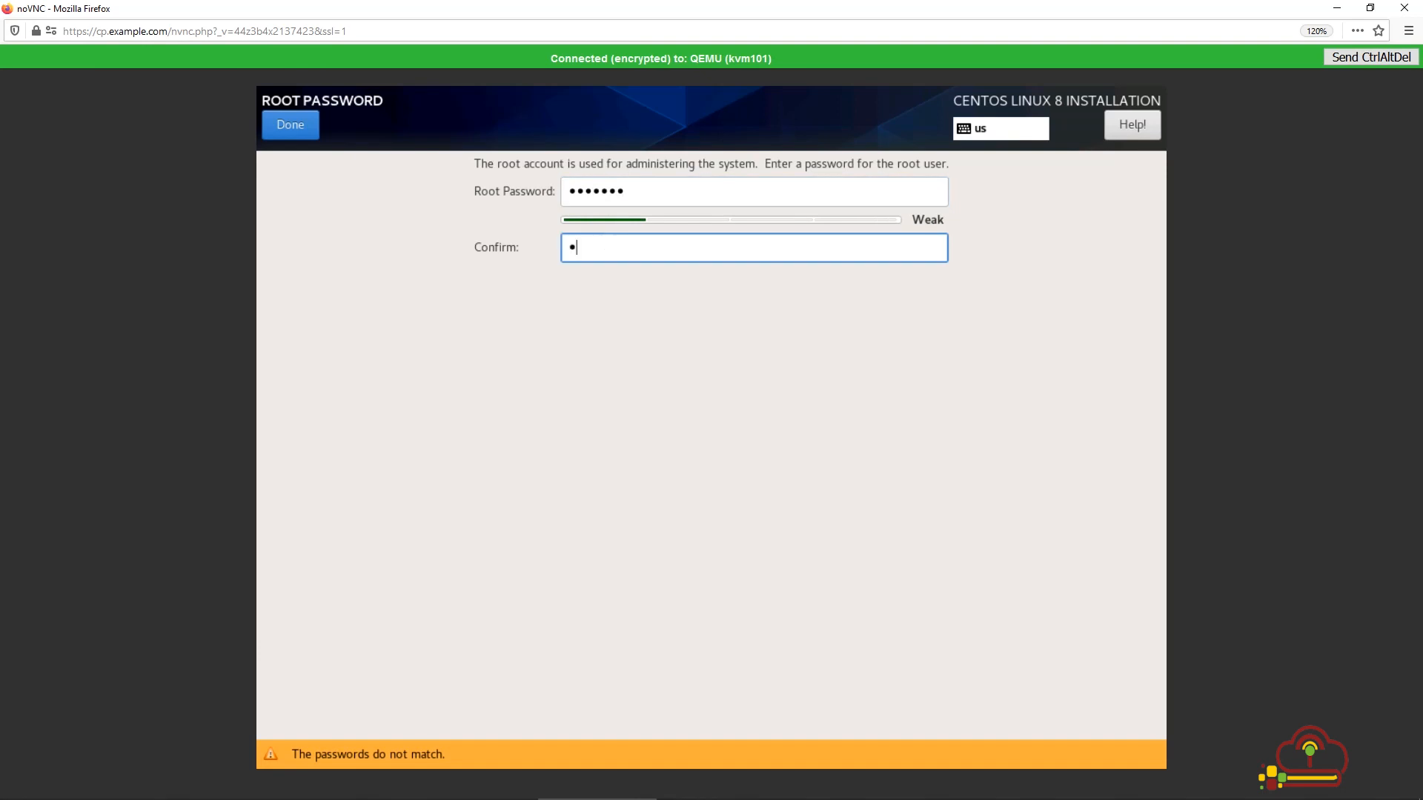
click(302, 126)
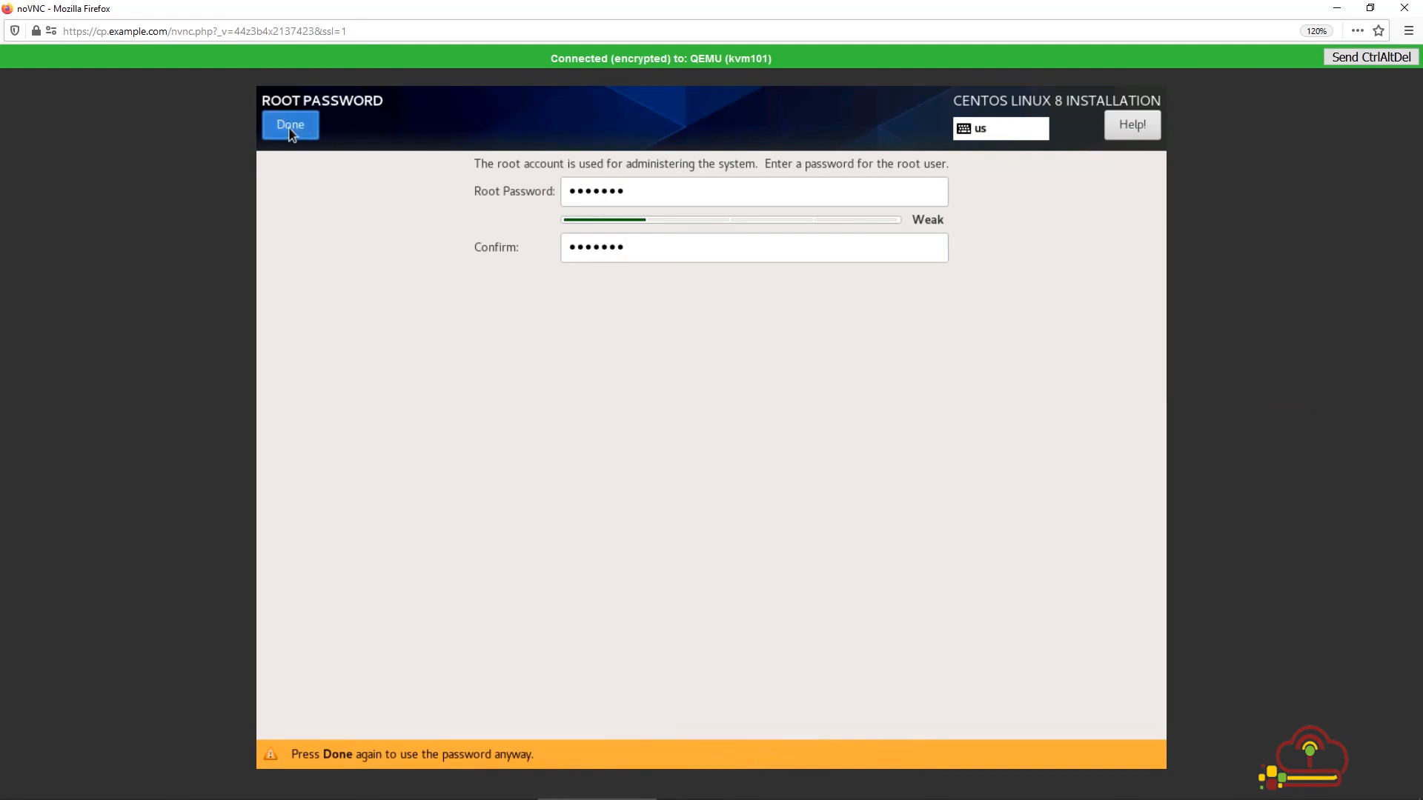
click(289, 128)
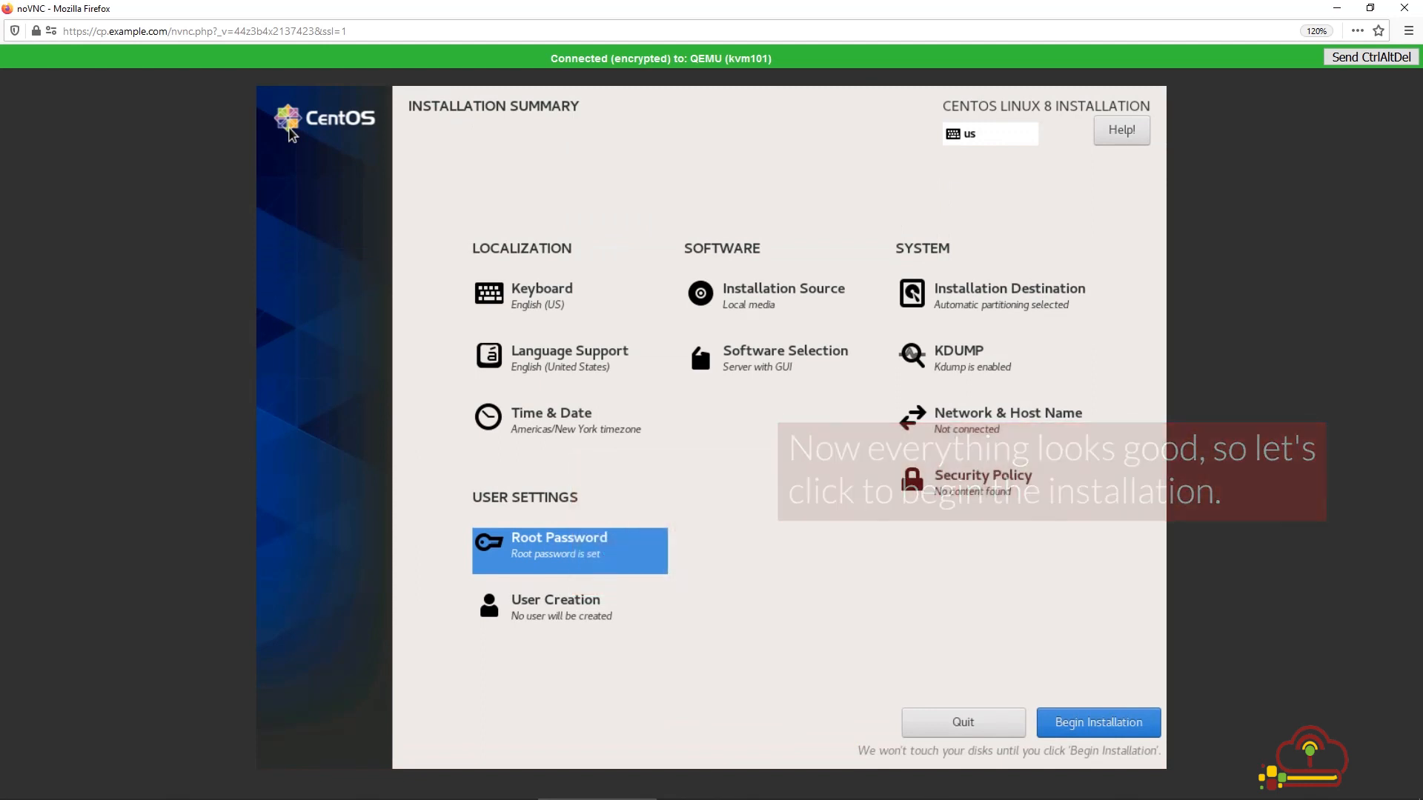
Step: Begin the CentOS installation, then reboot the system once it completes
click(1069, 717)
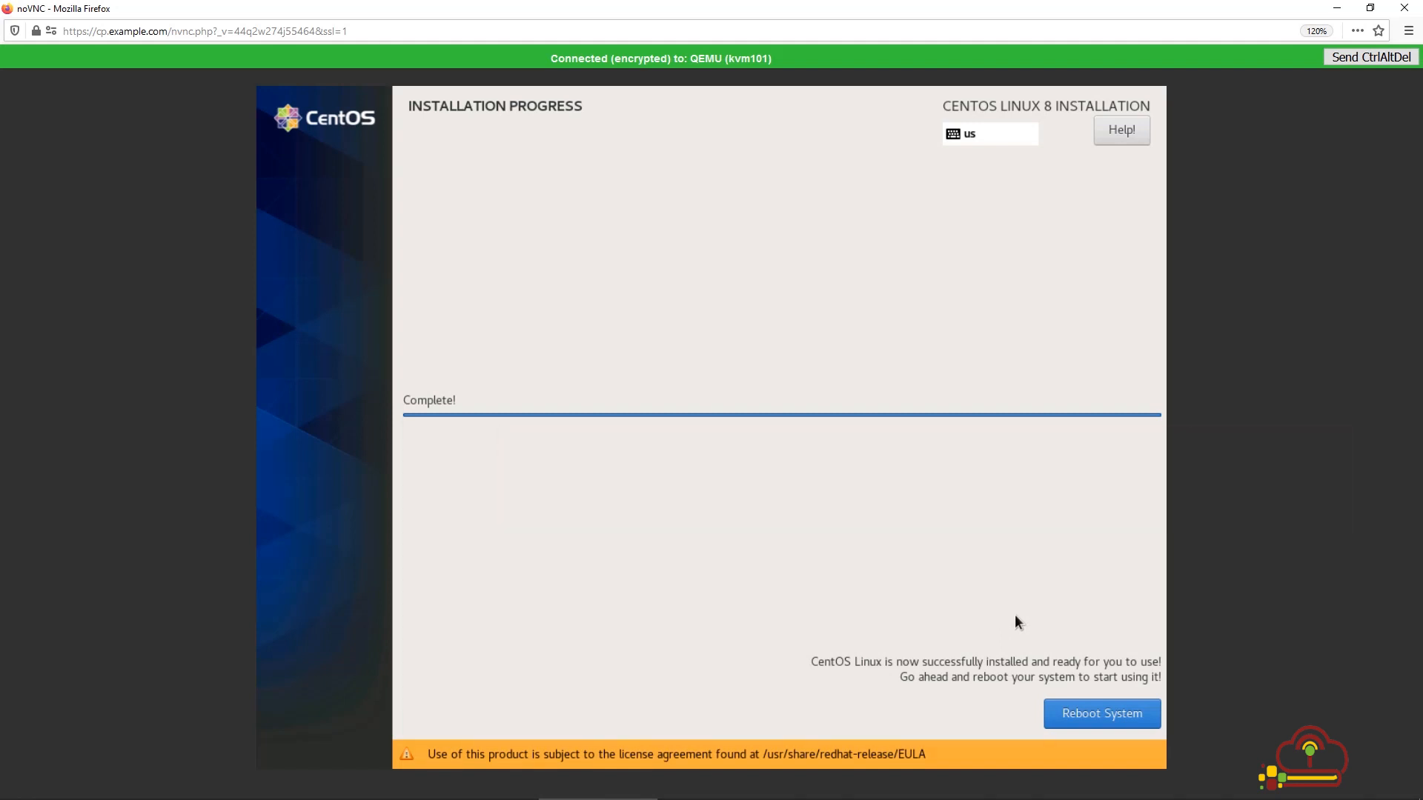
click(1084, 711)
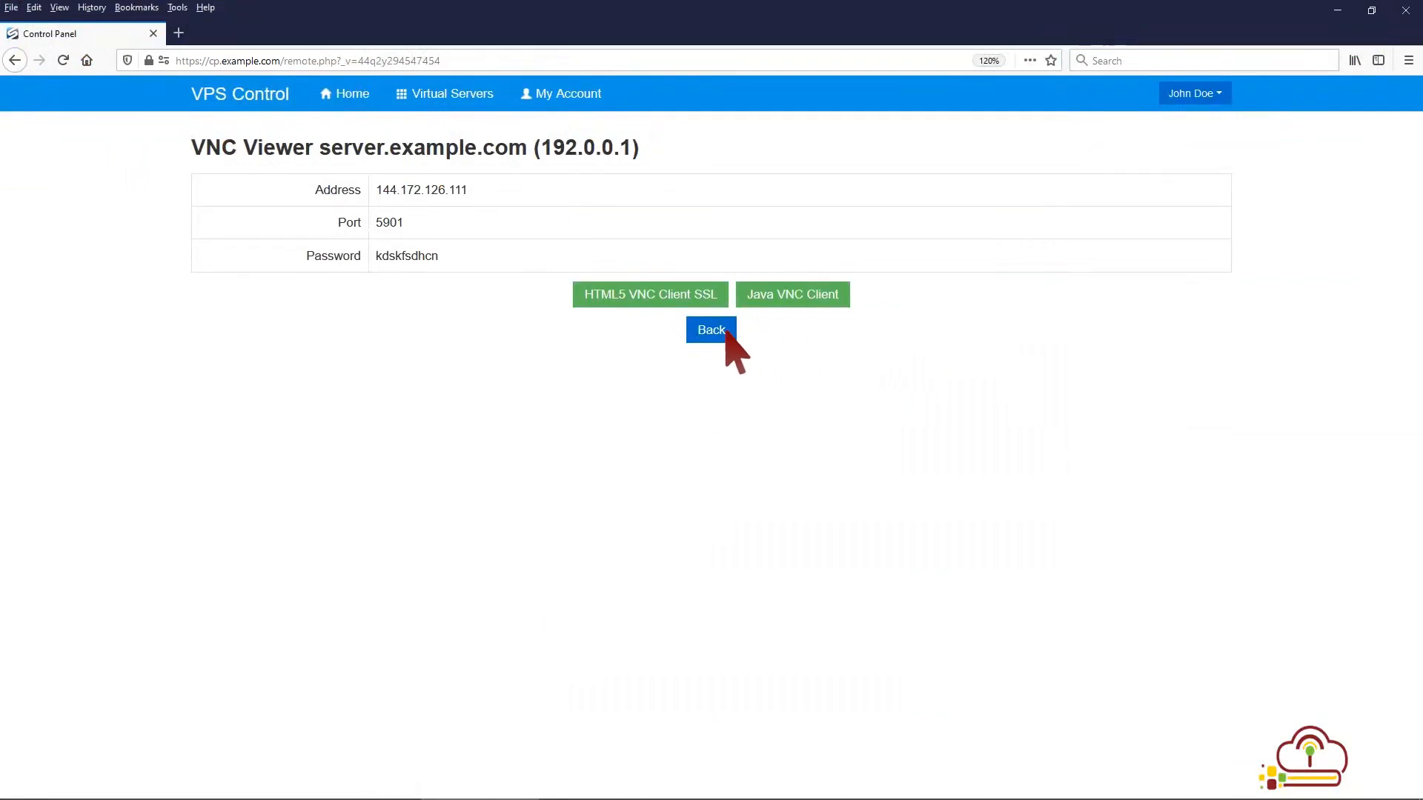
Step: Set Boot Order to (1) Hard Disk (2) CDROM and reboot the virtual server
click(725, 331)
scroll(724, 343, down, 5)
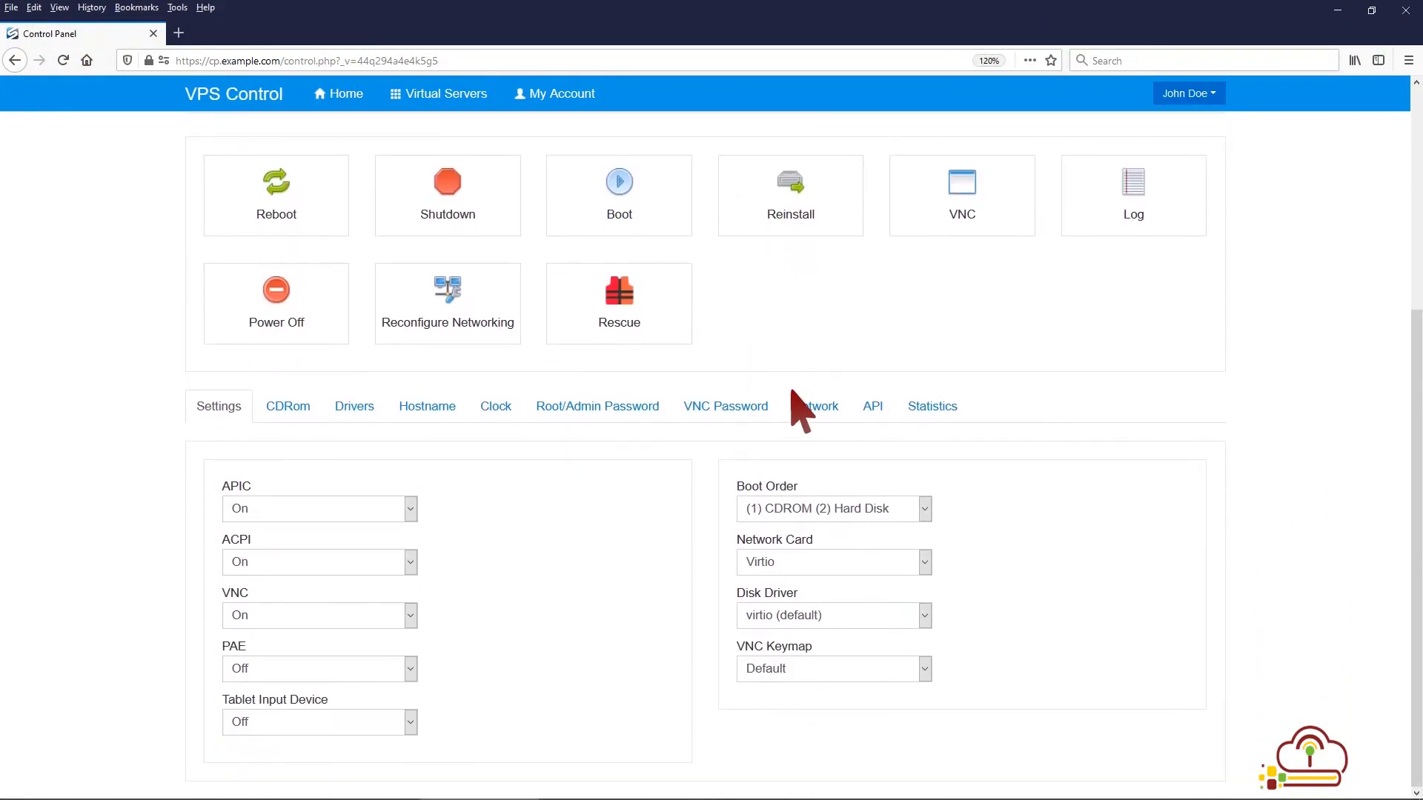
click(923, 511)
click(903, 534)
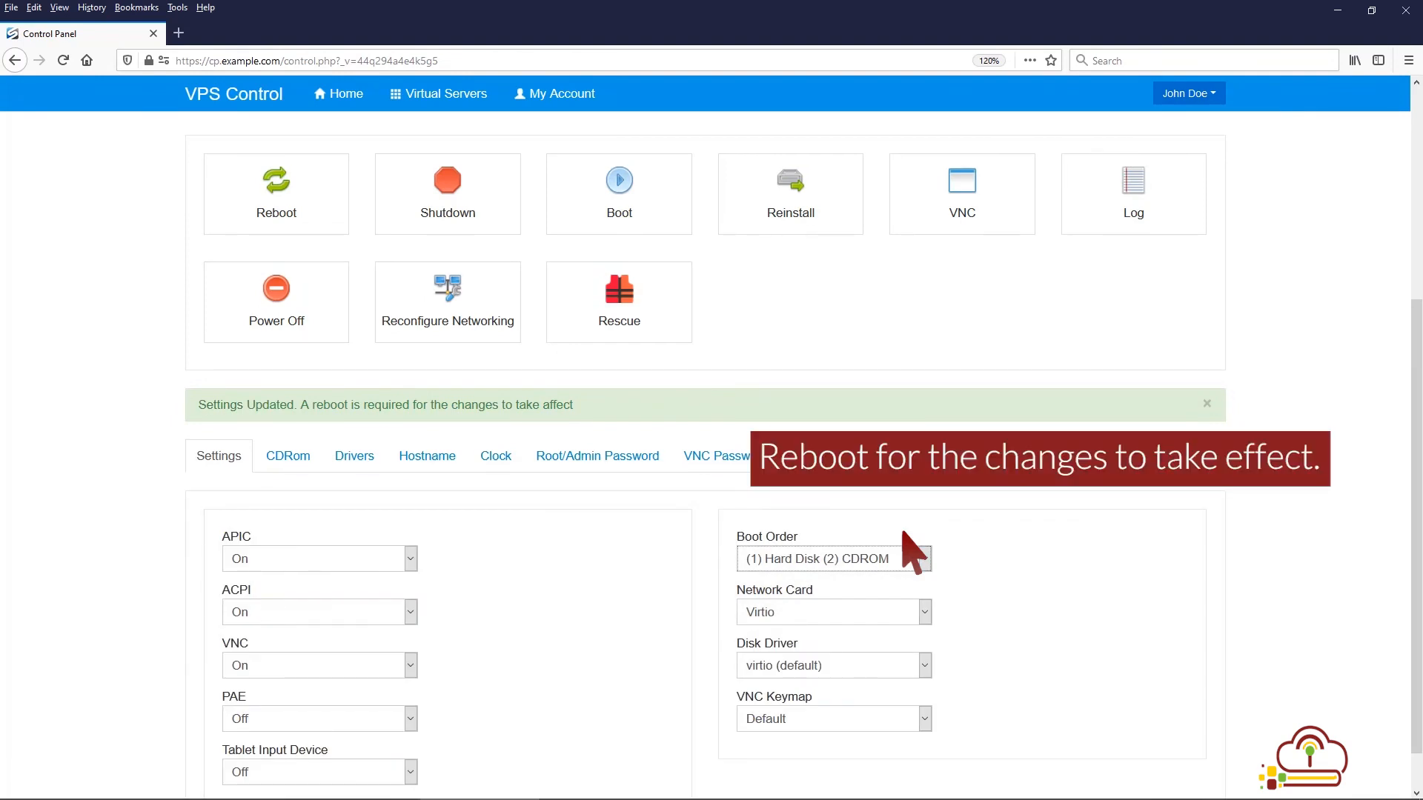
click(291, 208)
click(919, 272)
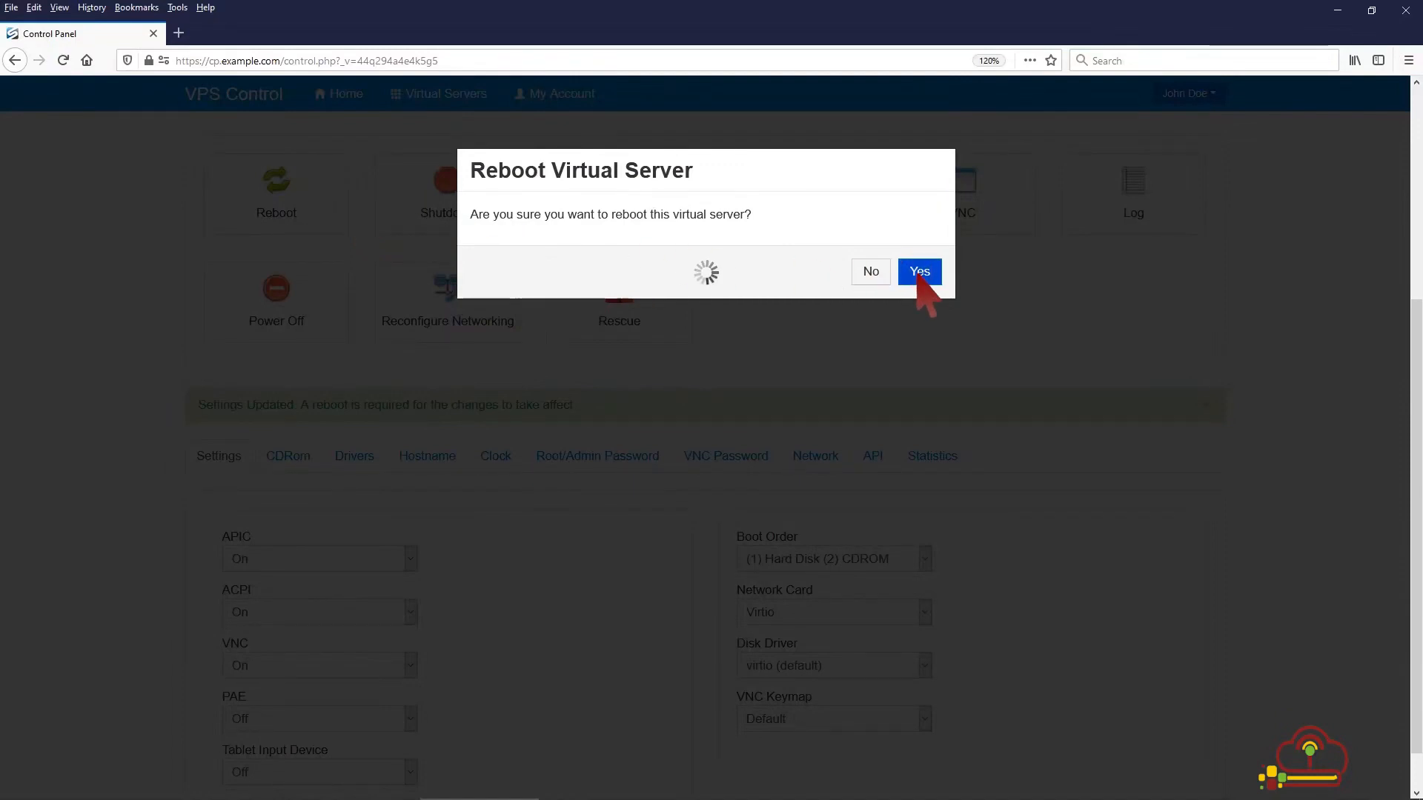
click(922, 263)
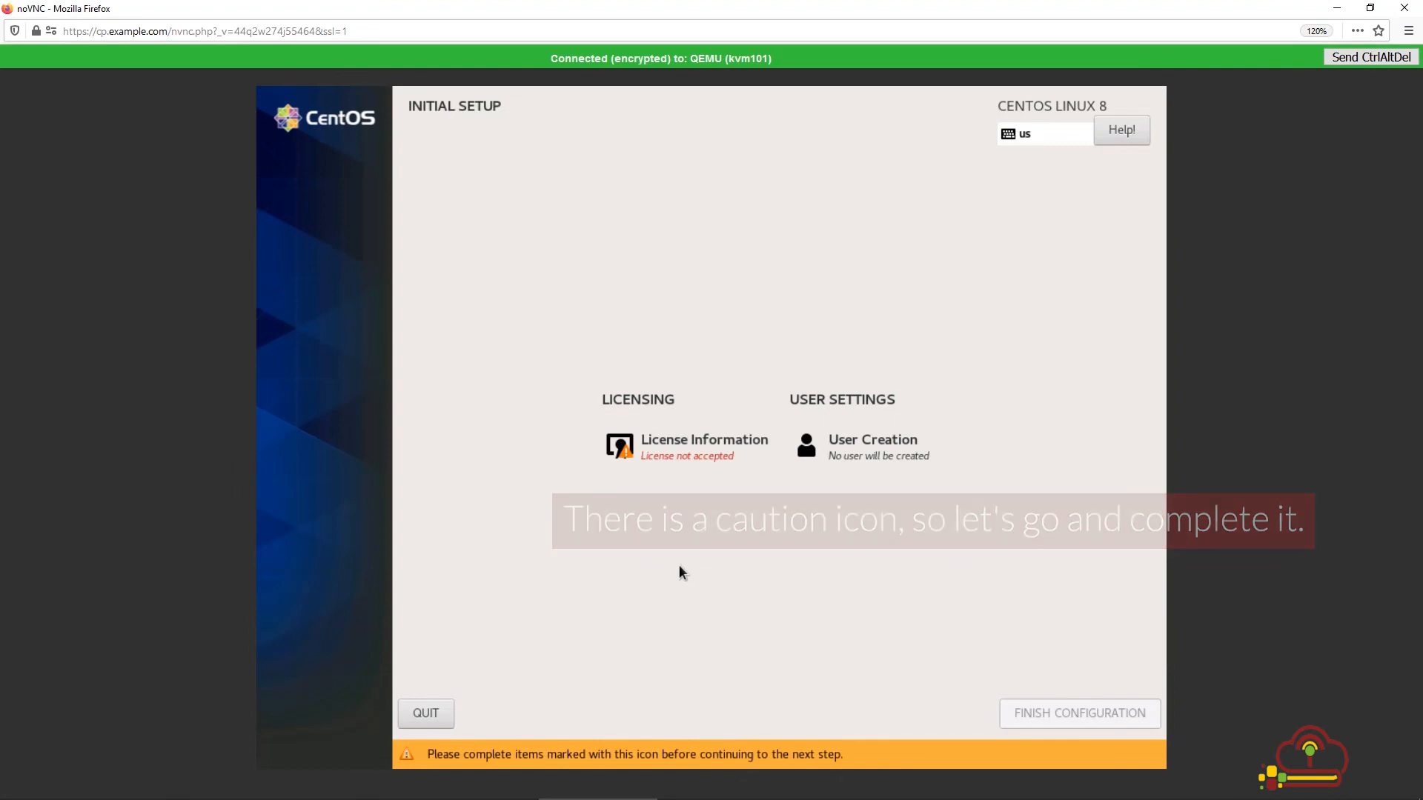
Step: Accept the CentOS license agreement and finish the initial configuration
click(696, 452)
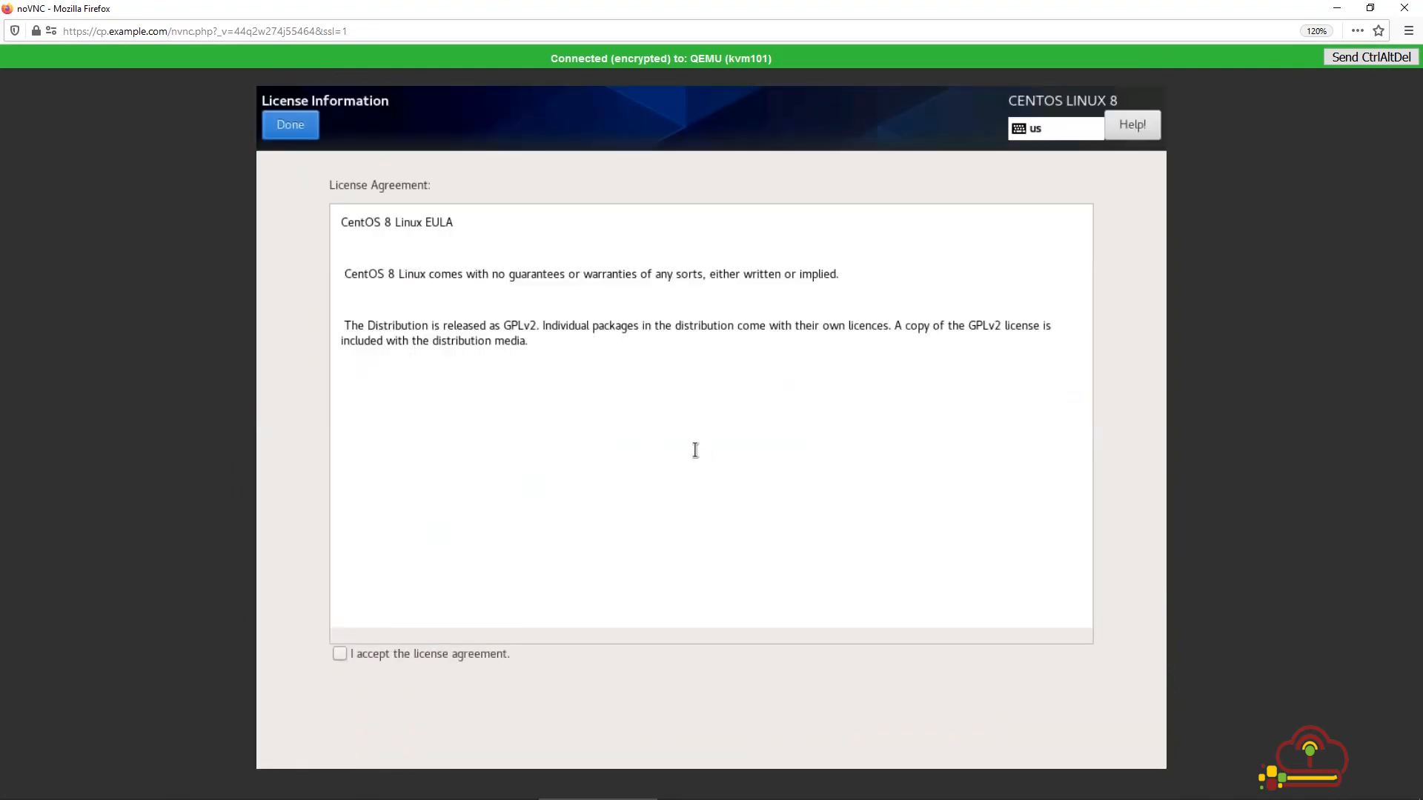
click(340, 654)
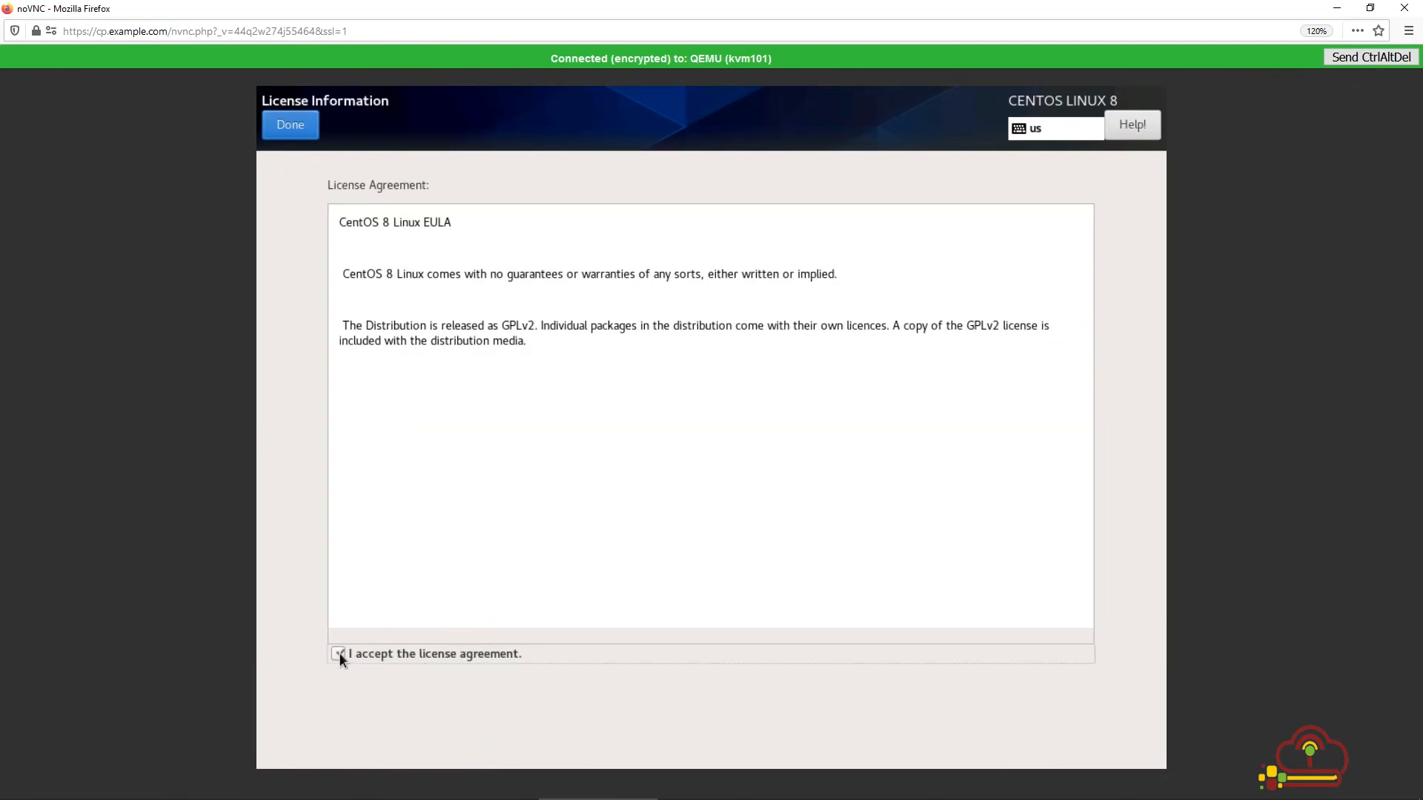
click(296, 126)
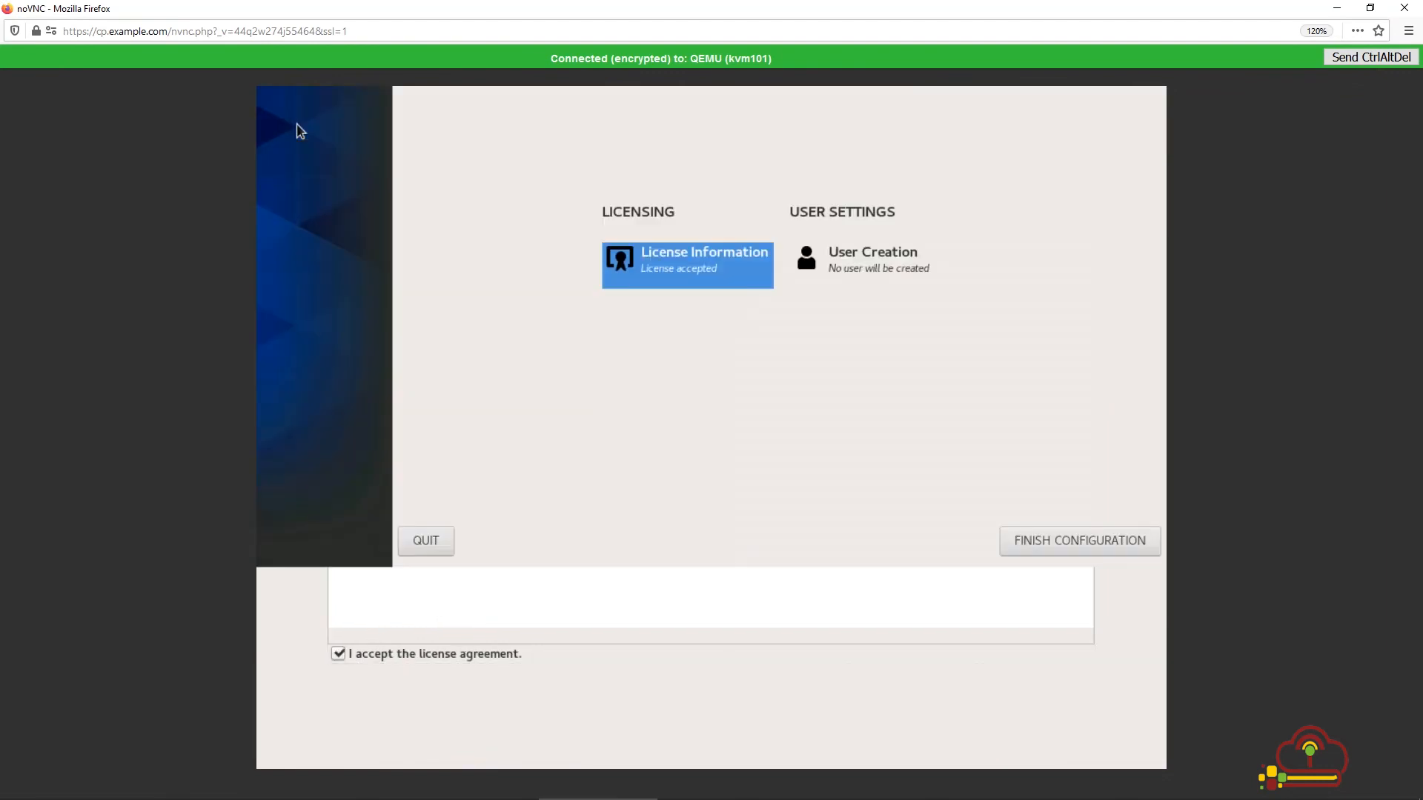
click(1047, 740)
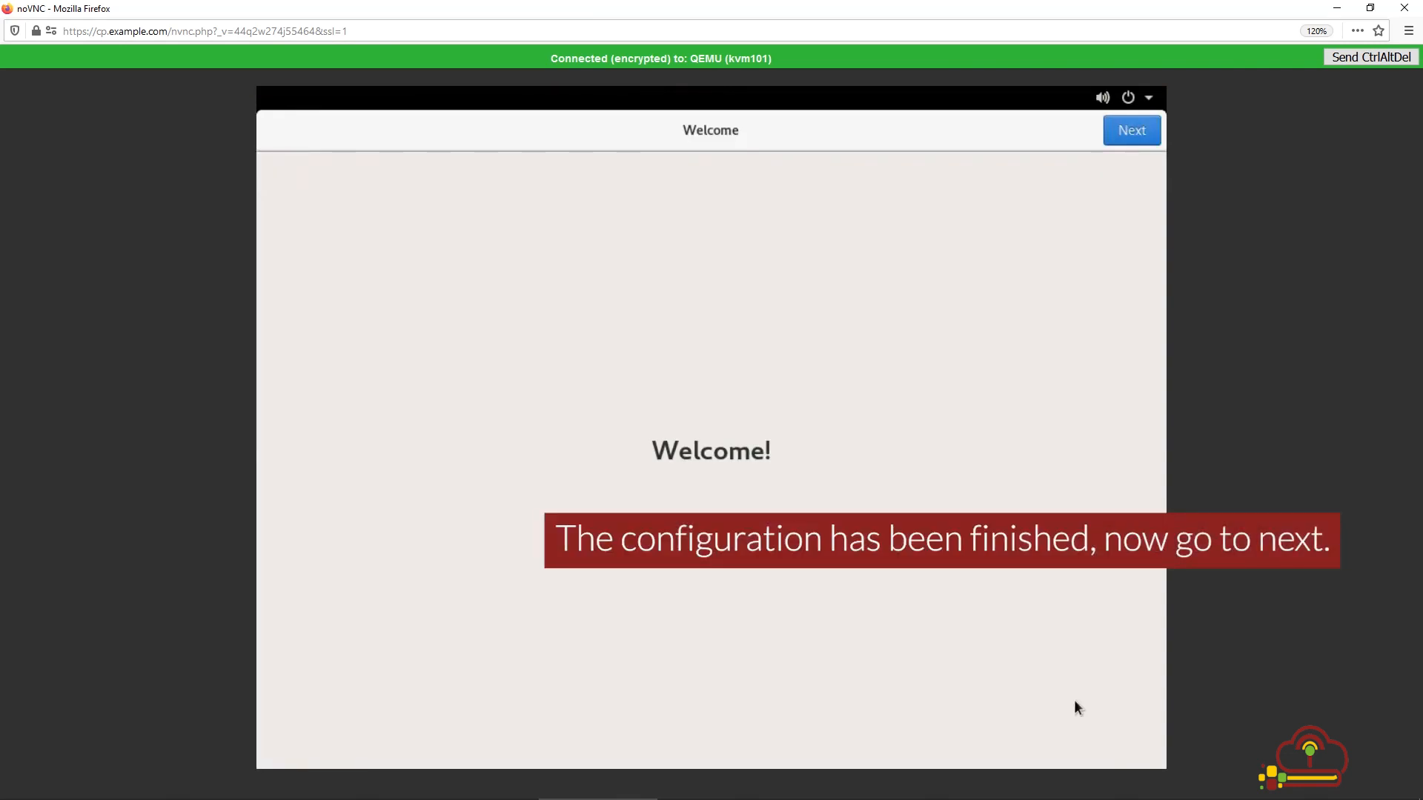
Step: Move past the welcome page and switch Location Services off
click(1130, 141)
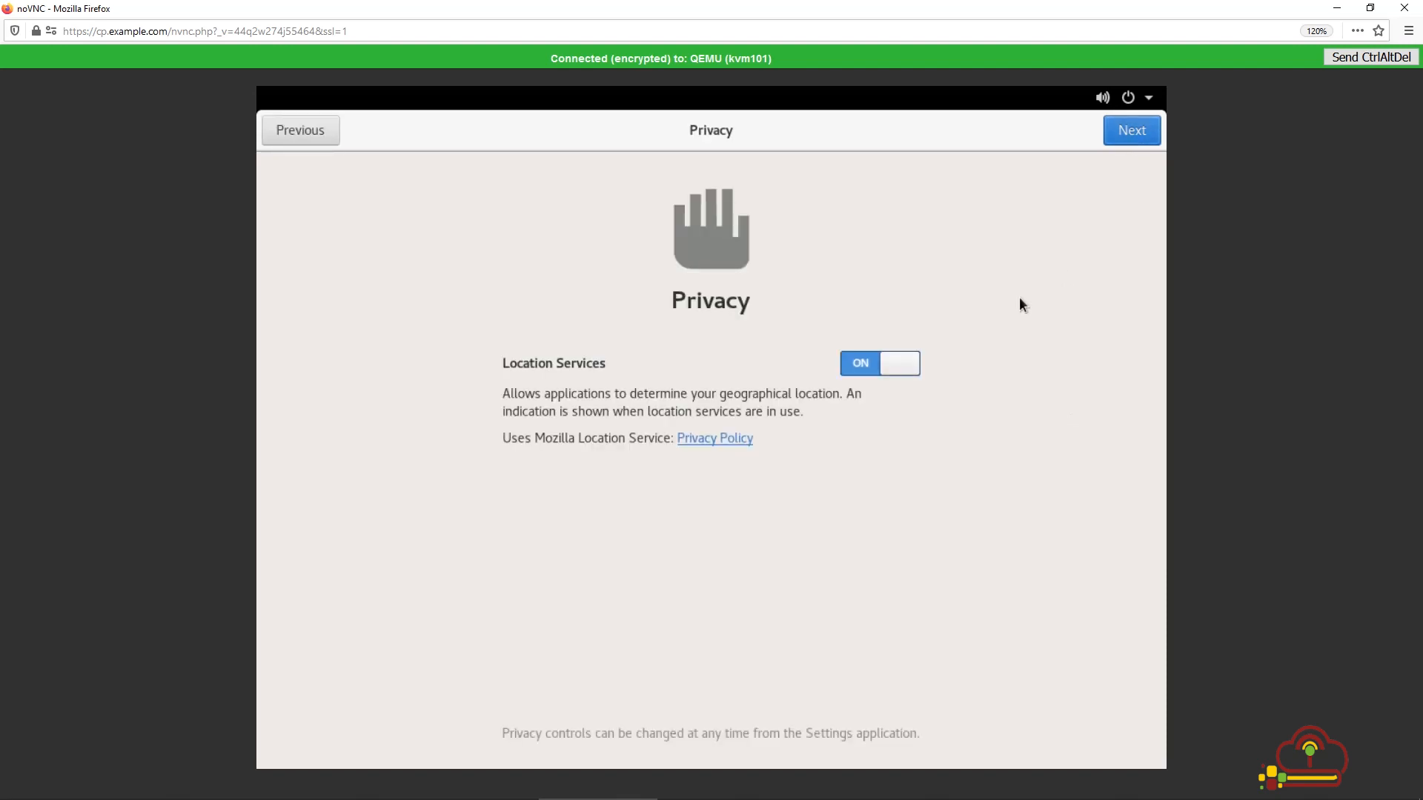
click(902, 368)
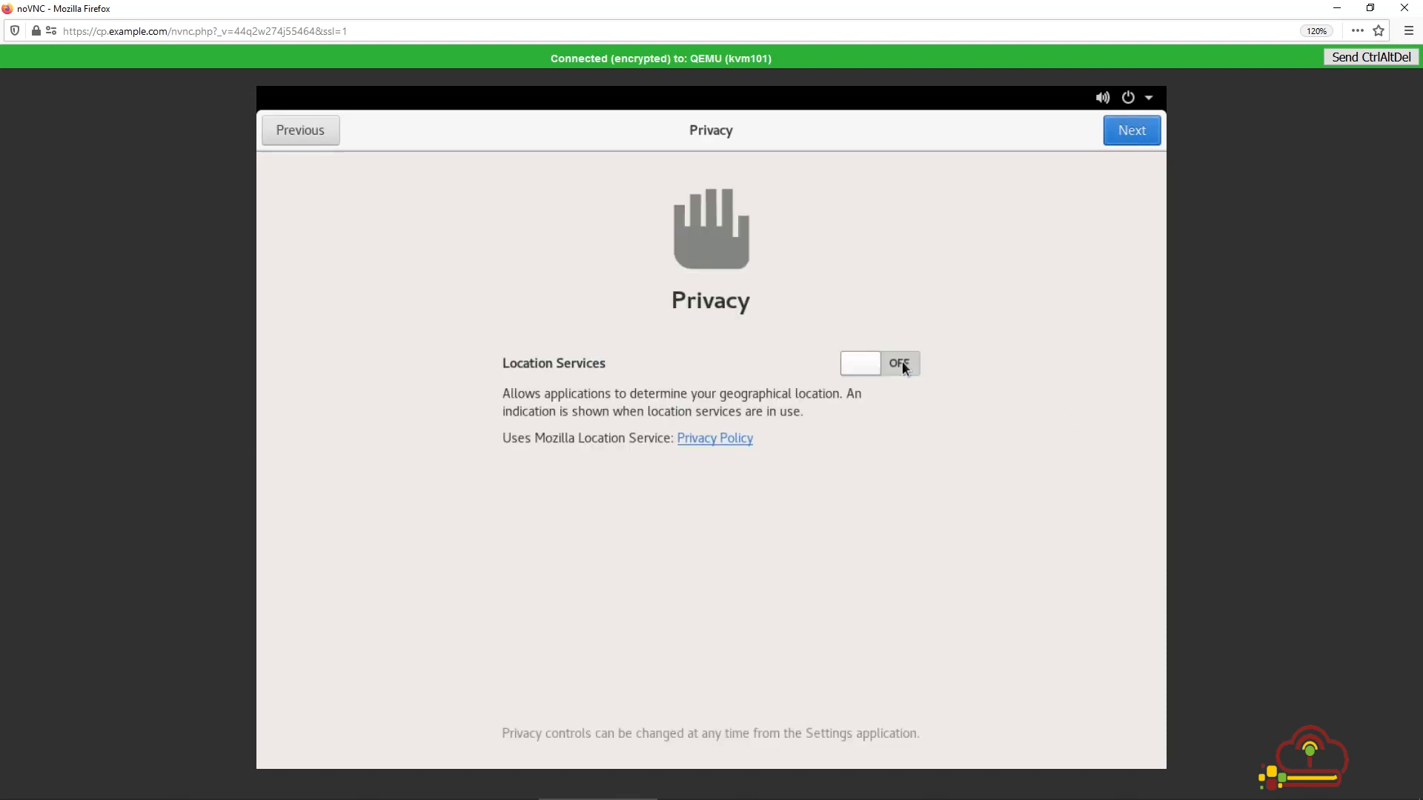
click(1138, 135)
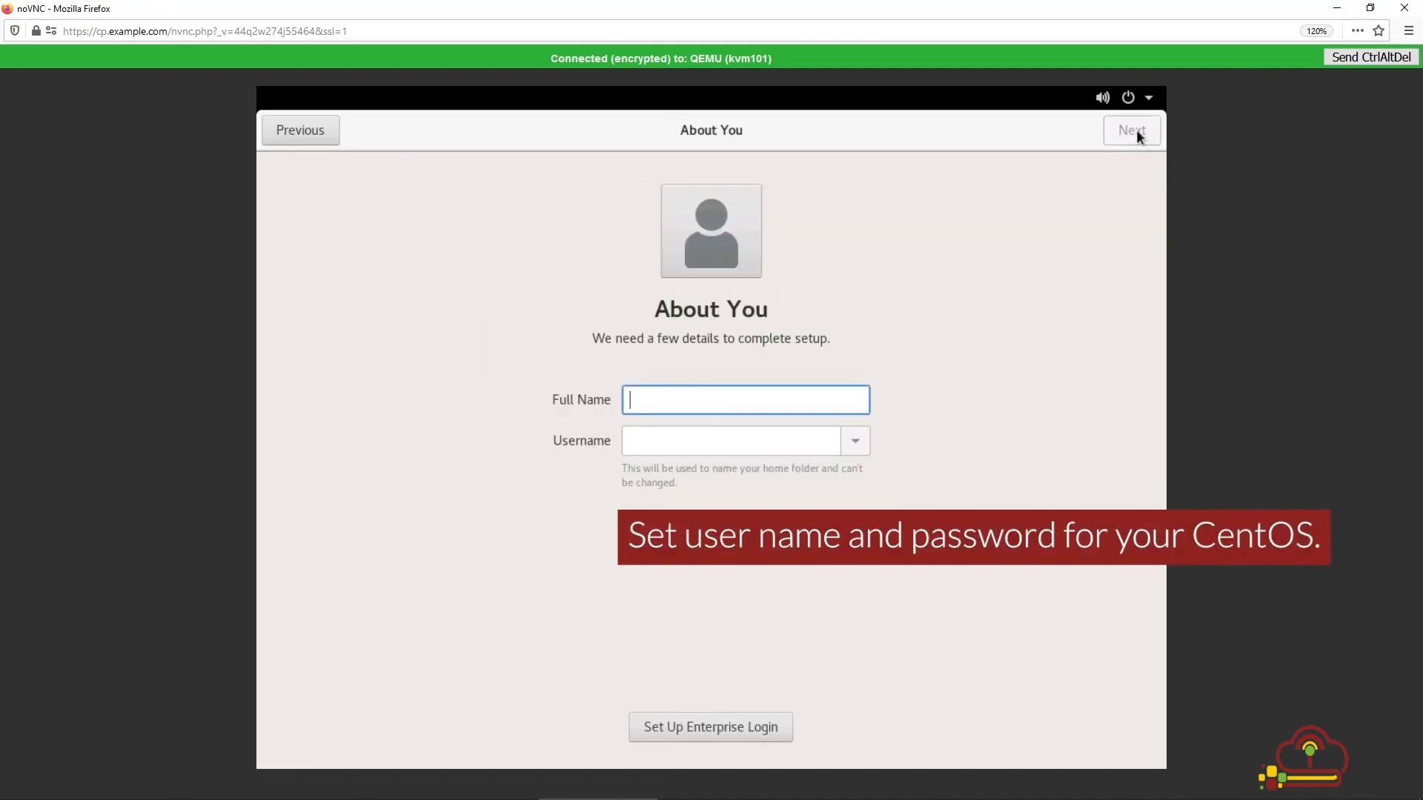
Step: Enter the user's full name, then type and confirm the account password
text(John Doe)
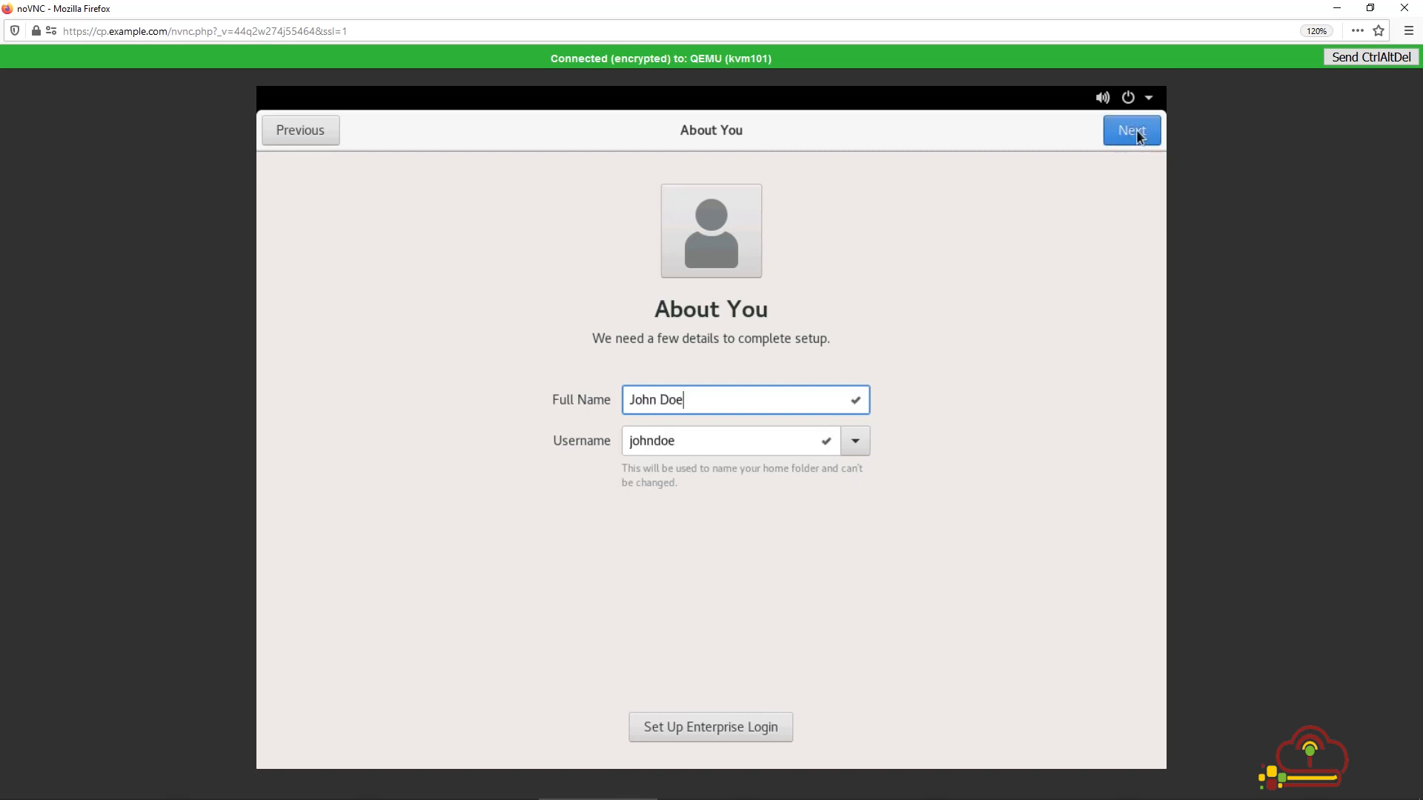
click(1132, 130)
text(password)
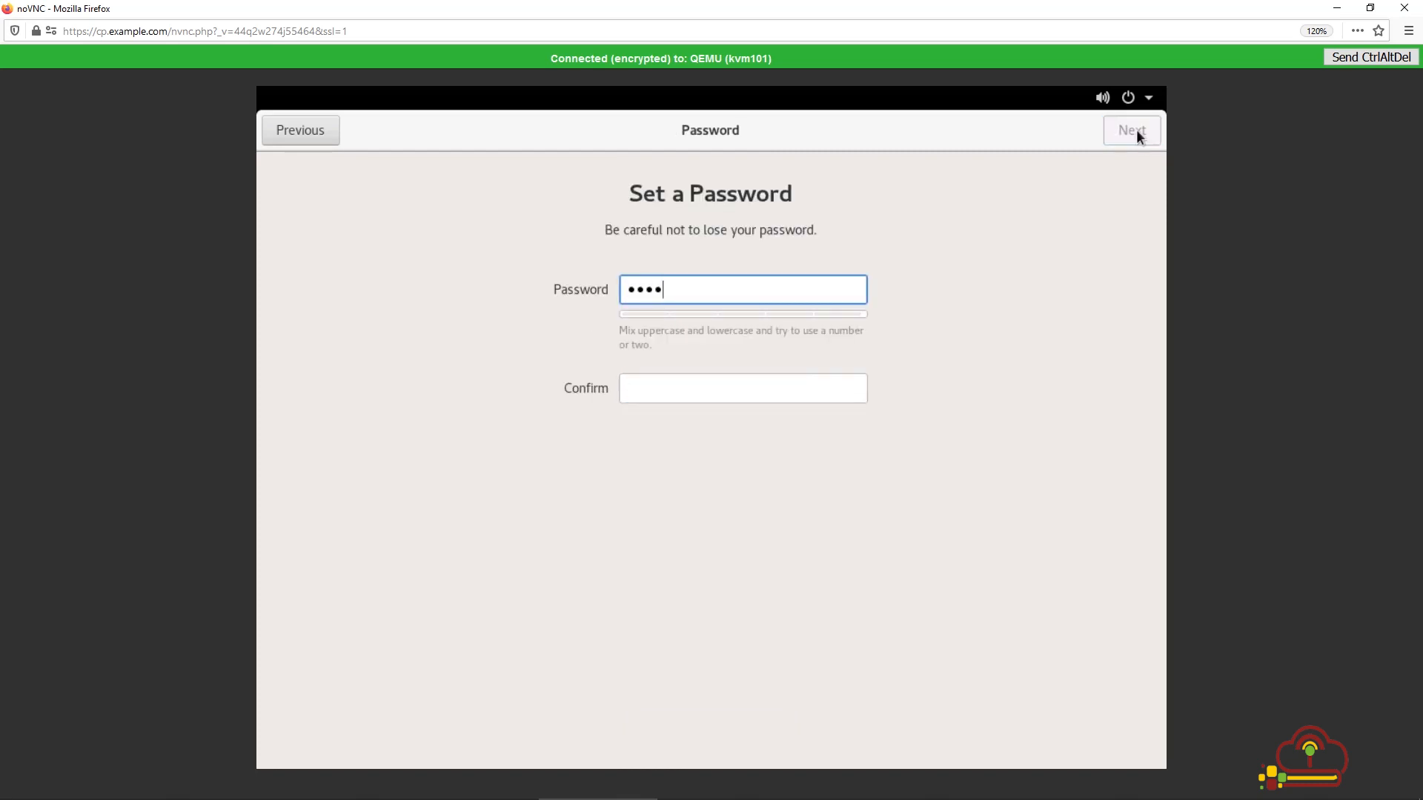
click(720, 380)
text(passwor)
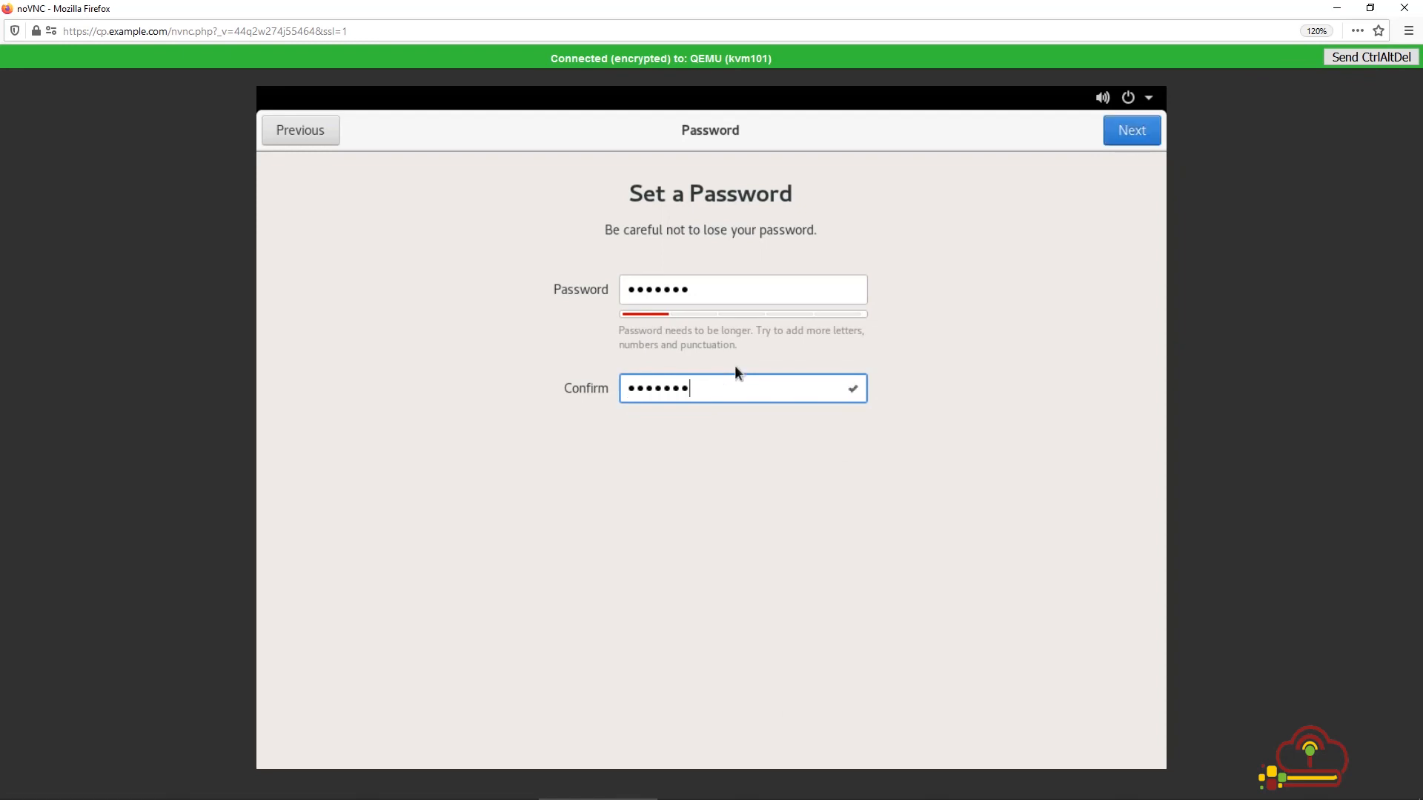
click(1140, 135)
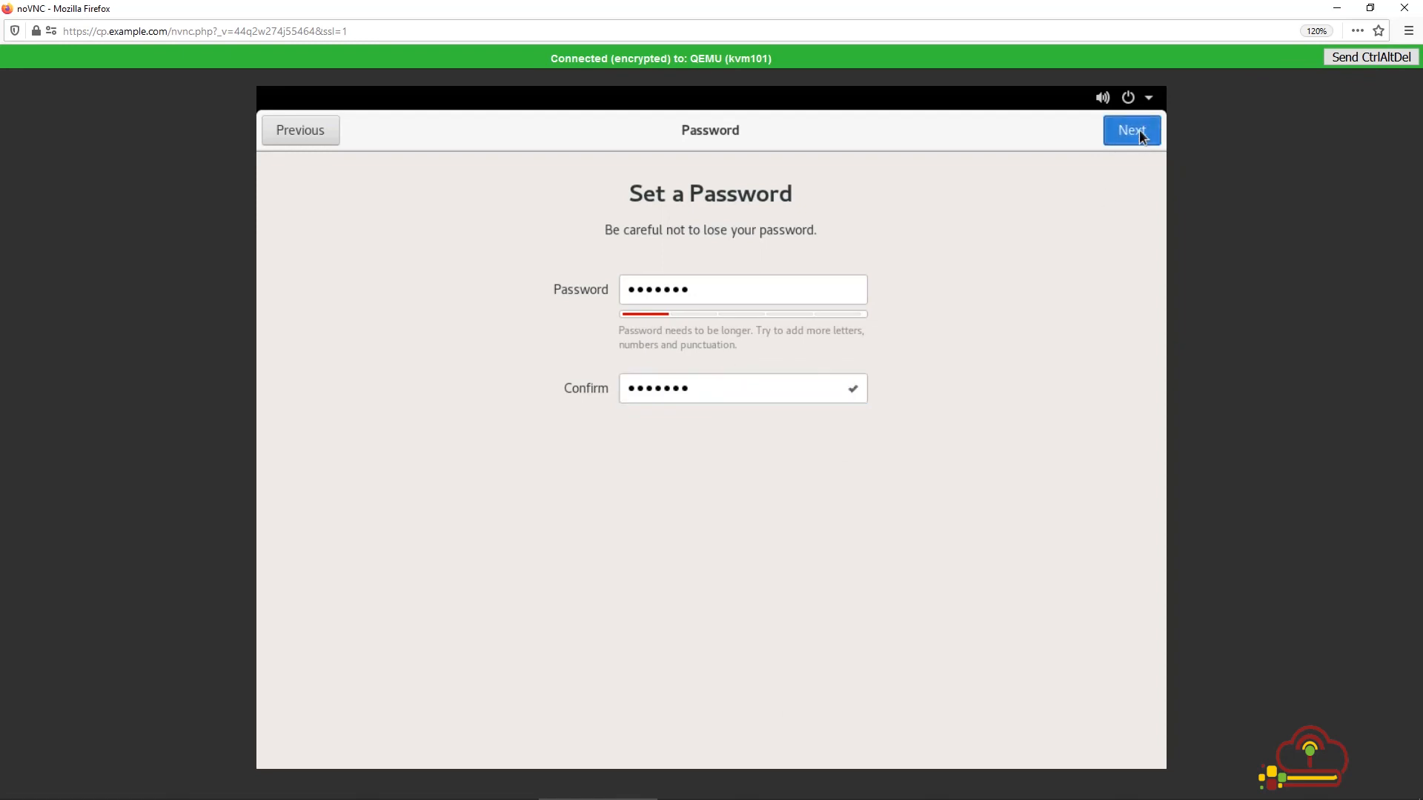